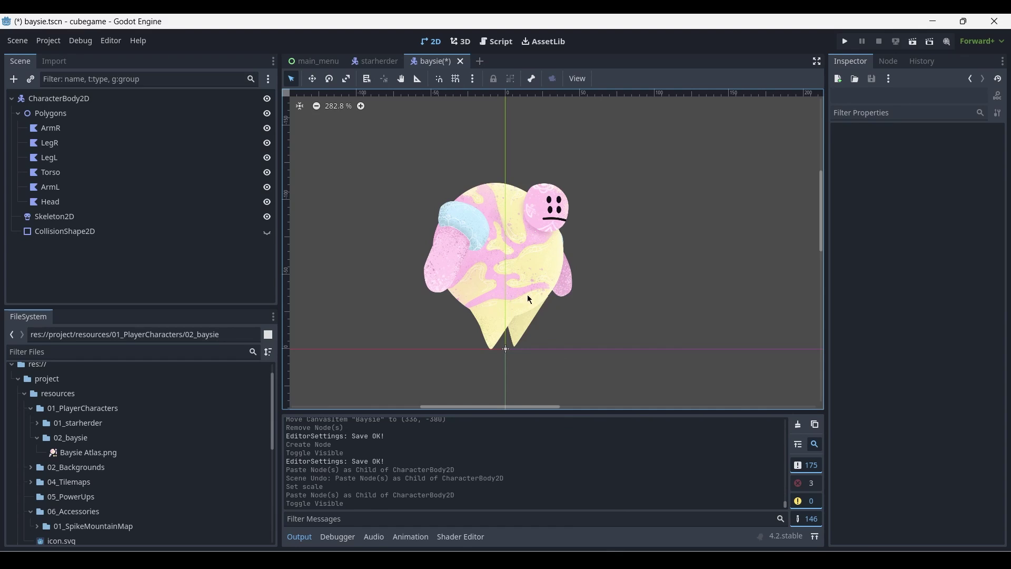
left_click(463, 245)
left_click(526, 223)
left_click(516, 265)
left_click(564, 282)
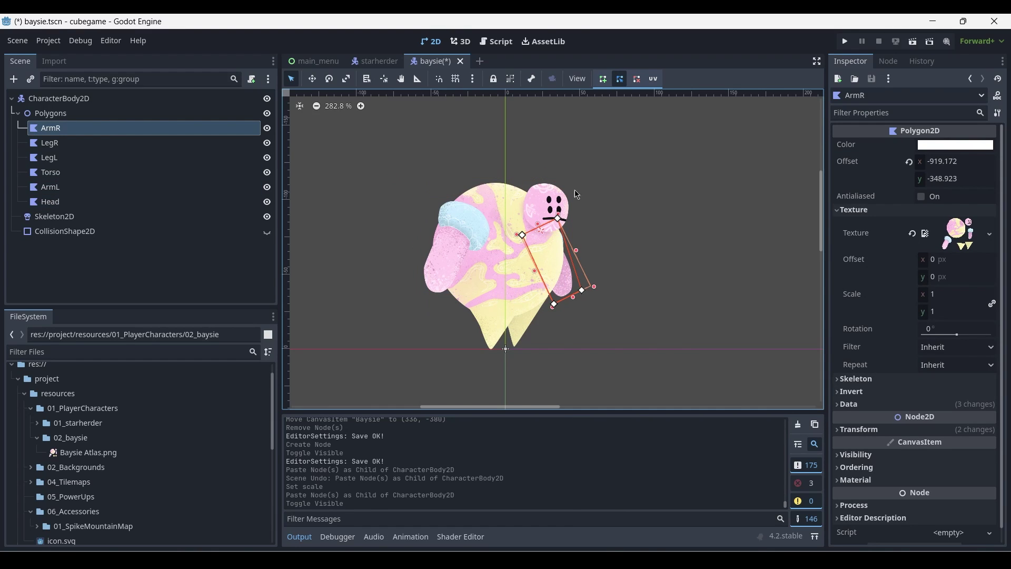
left_click(686, 175)
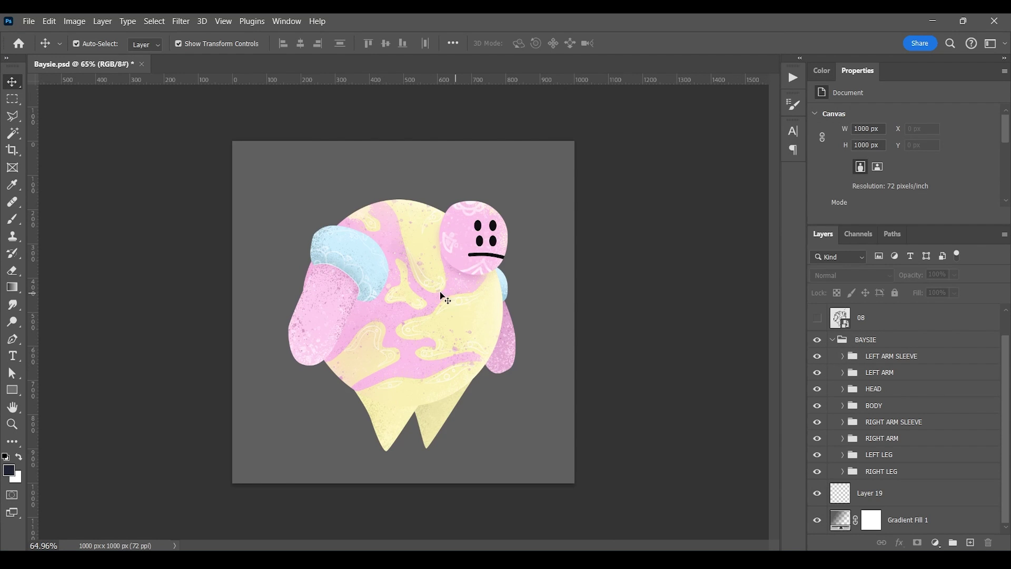
Step: In Baysie.psd in Photoshop, merge the LEFT ARM SLEEVE, LEFT ARM, HEAD and BODY groups each into a single layer
left_click(892, 358)
right_click(893, 358)
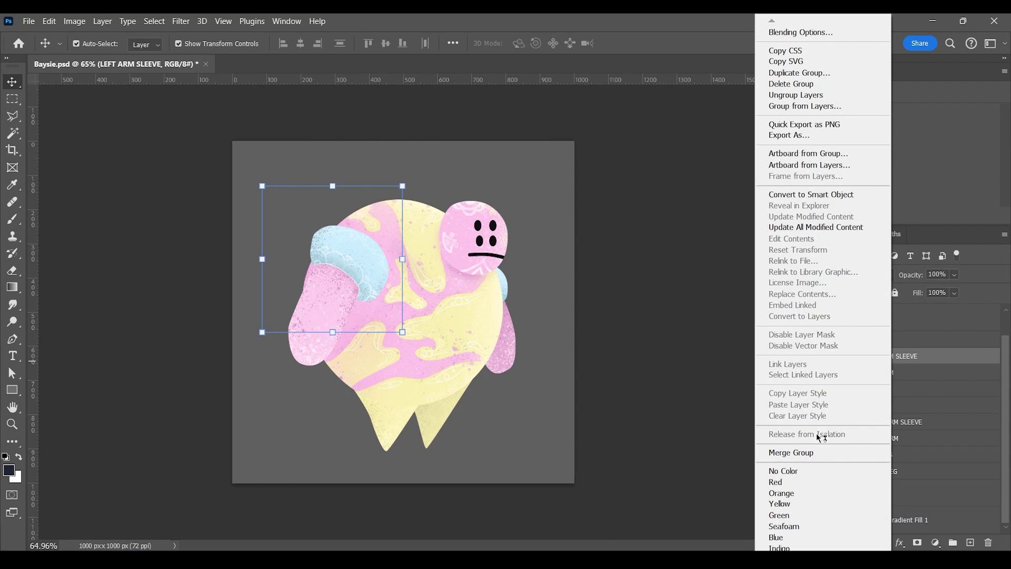
left_click(820, 452)
right_click(894, 385)
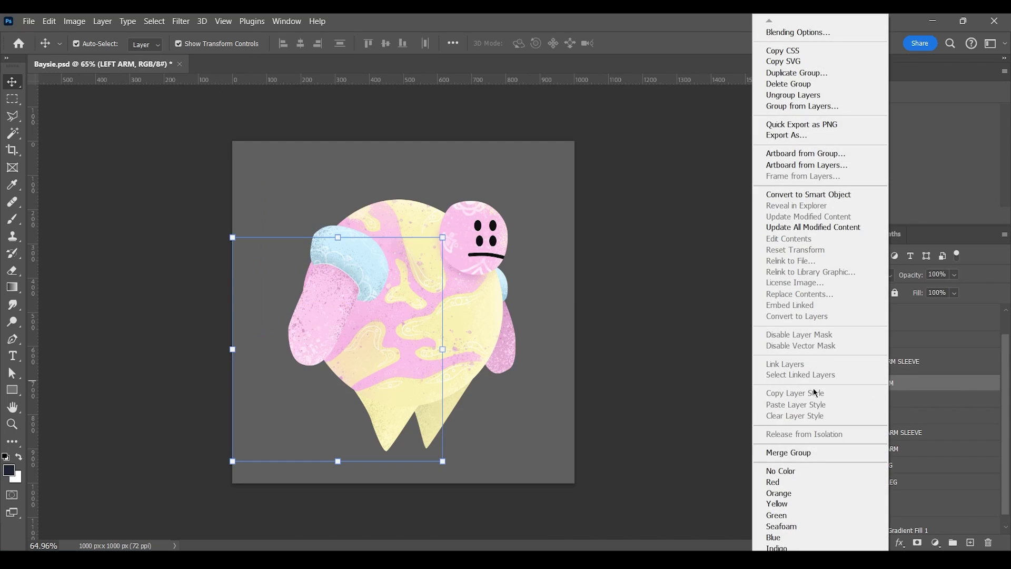
left_click(795, 452)
left_click(874, 410)
right_click(874, 410)
left_click(785, 451)
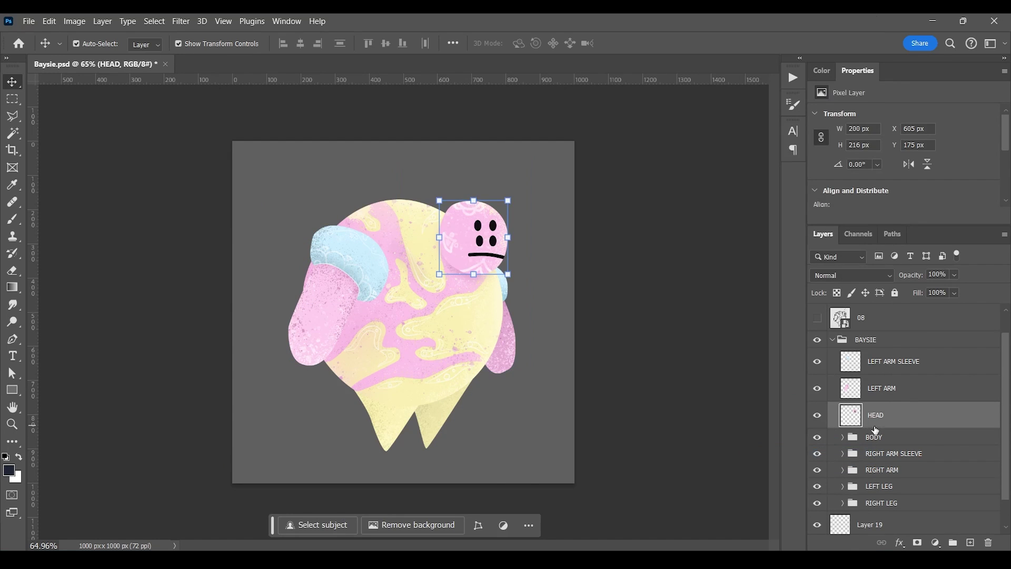
left_click(884, 441)
right_click(883, 441)
left_click(787, 452)
Step: Merge the RIGHT ARM SLEEVE, RIGHT ARM, LEFT LEG and RIGHT LEG groups each into a single layer
left_click(890, 469)
right_click(889, 468)
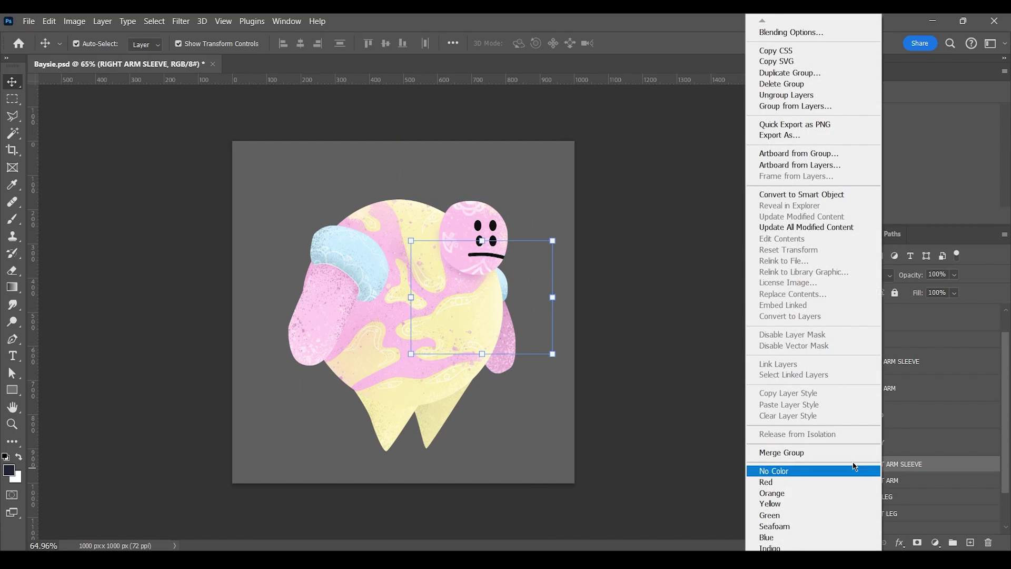
left_click(785, 451)
left_click(886, 442)
right_click(887, 442)
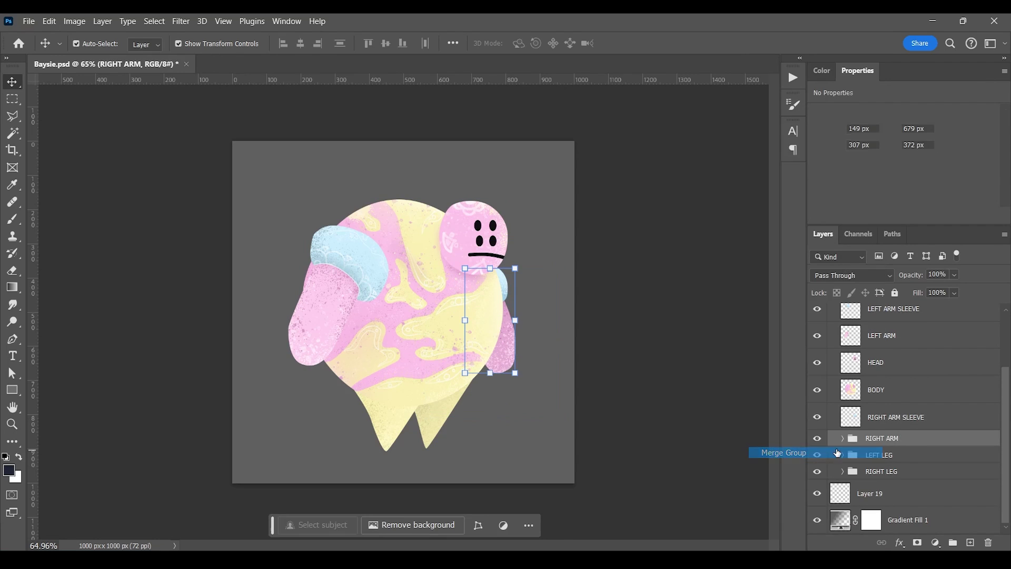
left_click(792, 390)
left_click(884, 468)
right_click(884, 468)
left_click(784, 451)
left_click(872, 492)
right_click(871, 492)
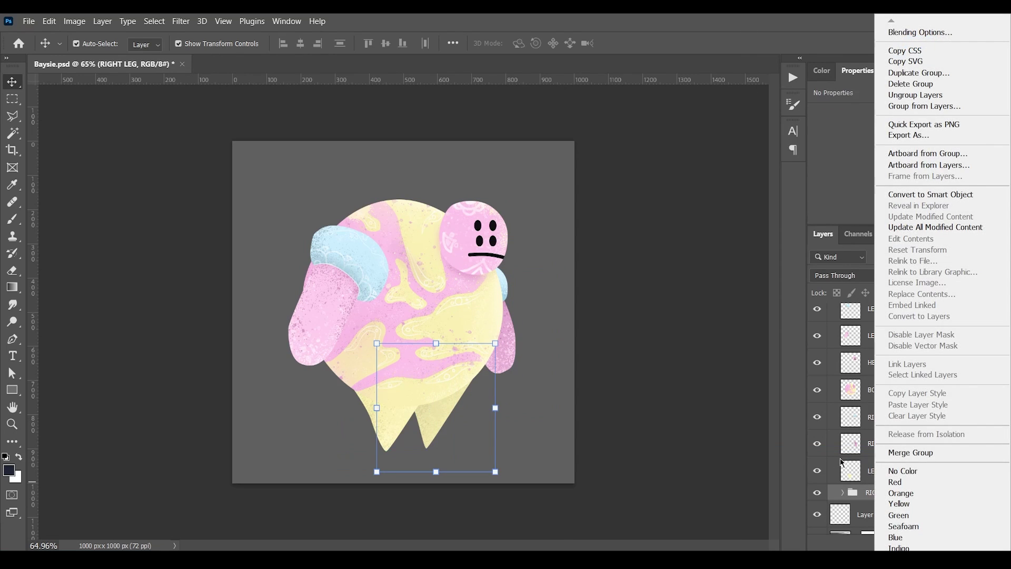
left_click(915, 454)
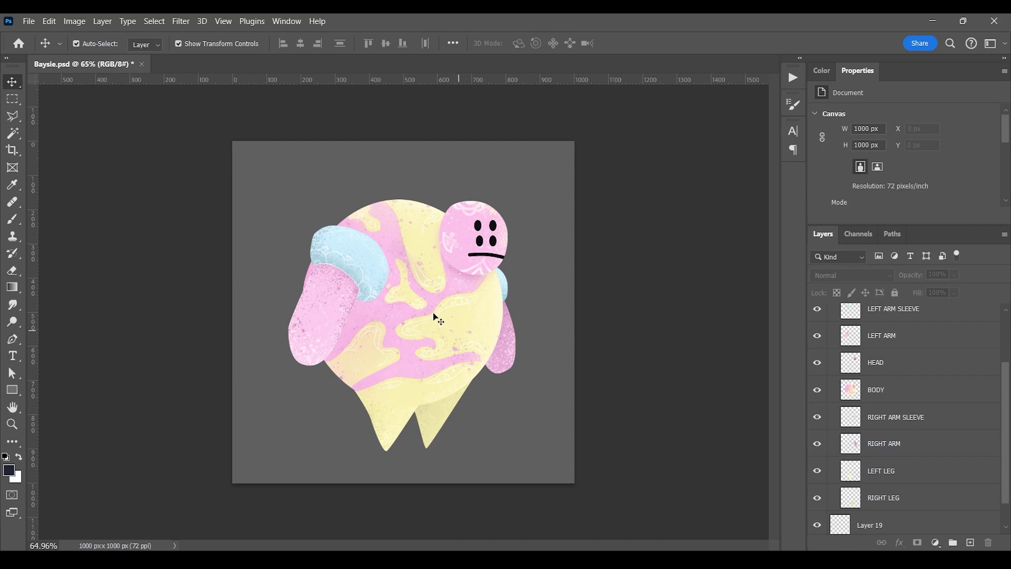
Step: Move the head and the left arm with its sleeve off the body toward the canvas's upper corners
left_click_drag(494, 228, 544, 172)
left_click_drag(370, 268, 321, 176)
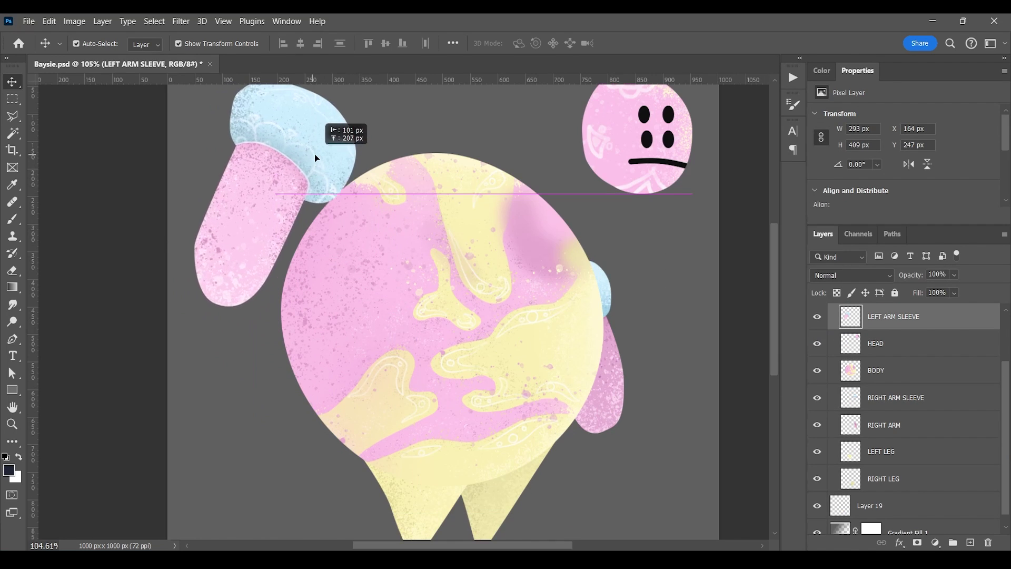
scroll(318, 168, "down", 4, "alt")
left_click(464, 300)
left_click(817, 371)
left_click(817, 371)
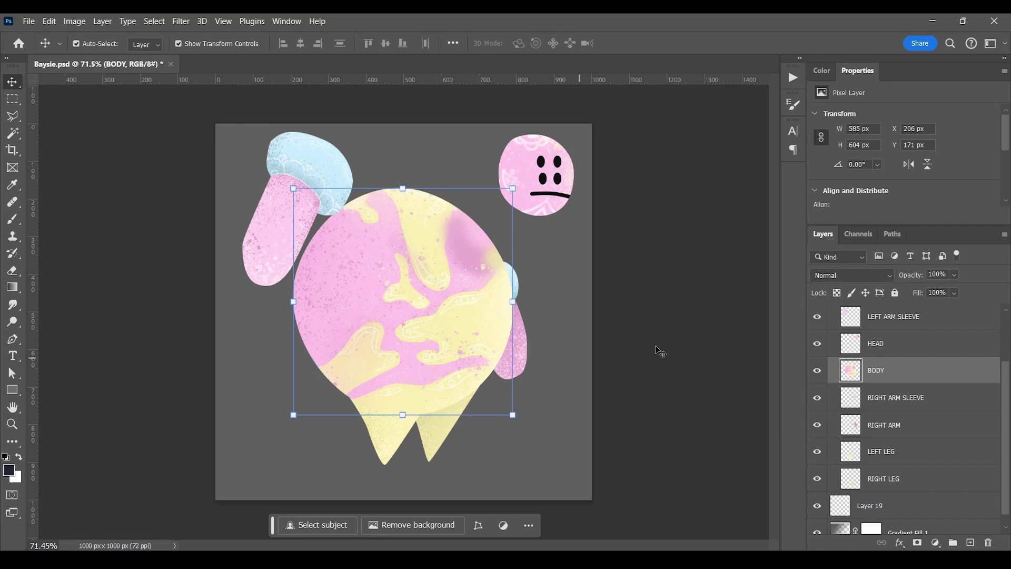
left_click(680, 346)
Step: Merge the RIGHT ARM and RIGHT ARM SLEEVE layers into one layer
left_click(524, 371)
left_click(898, 397, "ctrl")
right_click(897, 399)
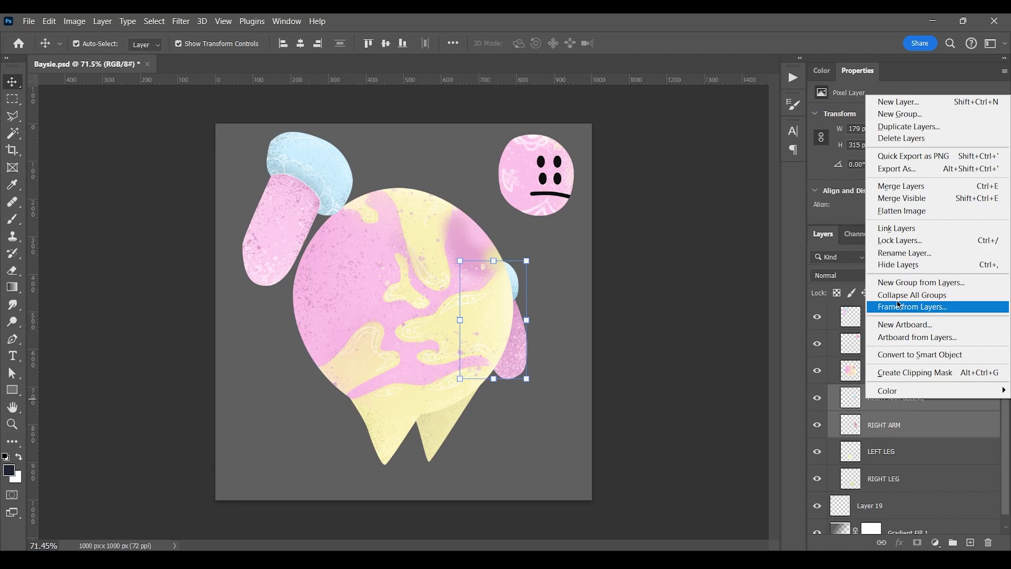
left_click(901, 186)
Step: Move the merged right arm clear of the body and spread the two legs apart below it
key("ctrl+t")
left_click_drag(514, 366, 557, 407)
left_click_drag(540, 343, 544, 342)
left_click(651, 43)
left_click_drag(402, 438, 308, 454)
left_click_drag(433, 434, 499, 480)
left_click_drag(553, 354, 561, 323)
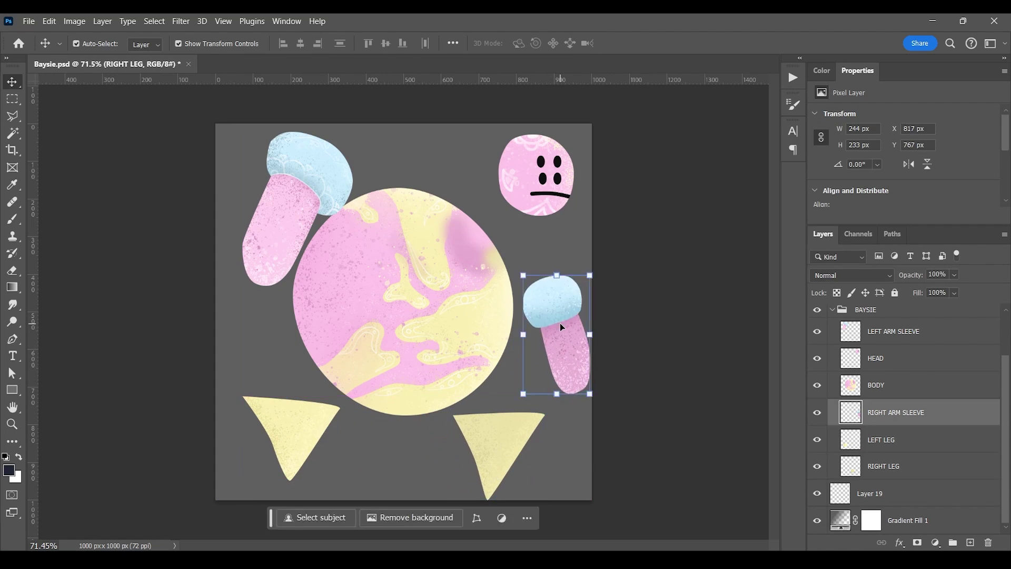
Step: Rotate the right arm closer to vertical and raise it beside the canvas's right edge
left_click_drag(597, 409, 568, 420)
left_click_drag(550, 335, 553, 313)
left_click_drag(551, 320, 544, 318)
left_click(606, 432)
Step: Arrange the legs side by side at the canvas's lower right, the left arm at the lower left and the body above them
left_click_drag(503, 447, 545, 441)
left_click_drag(316, 441, 449, 460)
left_click_drag(292, 220, 282, 431)
left_click_drag(403, 311, 391, 256)
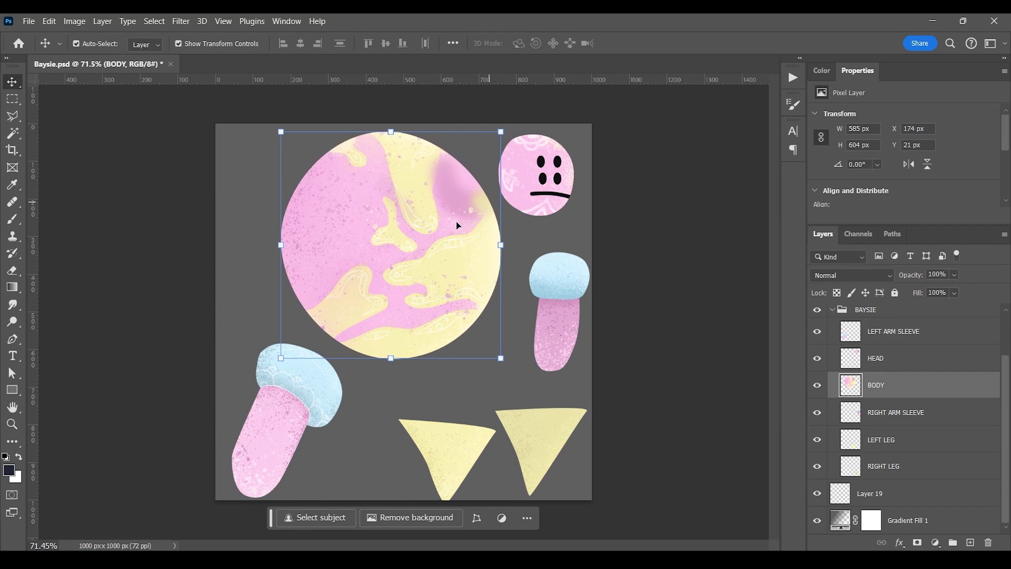
left_click(514, 389)
mouse_move(289, 405)
left_mouse_down()
mouse_move(263, 396)
mouse_move(289, 399)
left_mouse_up()
Step: Hide the Gradient Fill 1 layer and set up a PNG copy of the document in the 03_Final folder
left_click(817, 520)
left_click(536, 355)
key("ctrl+shift+s")
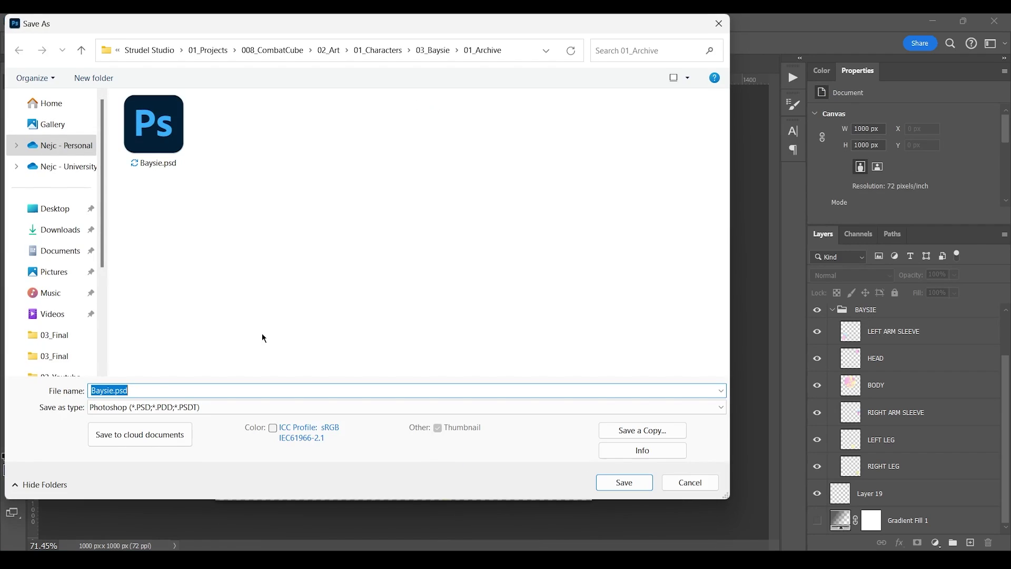
left_click(639, 429)
left_click(279, 407)
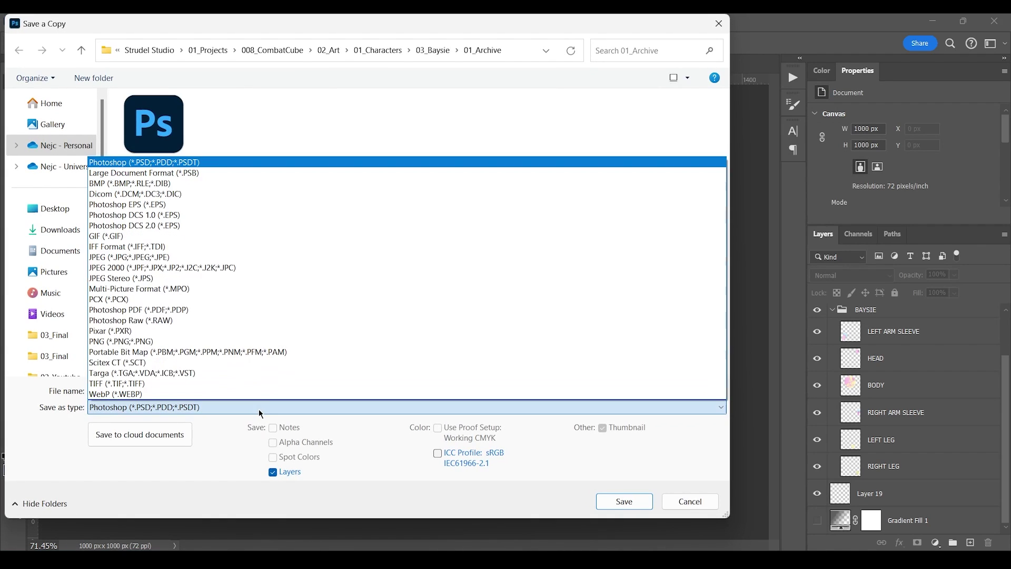
left_click(111, 341)
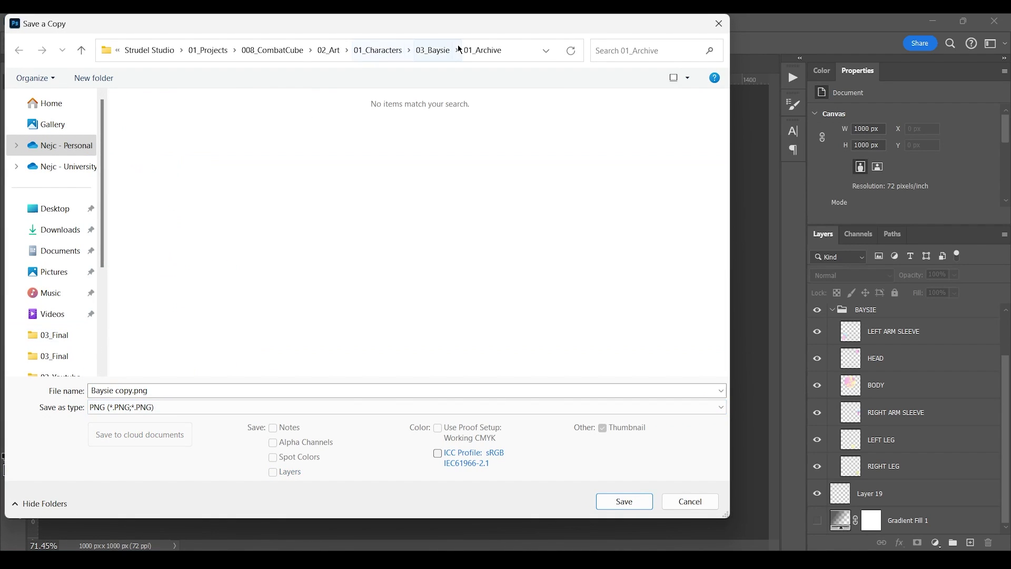
left_click(439, 50)
double_click(212, 162)
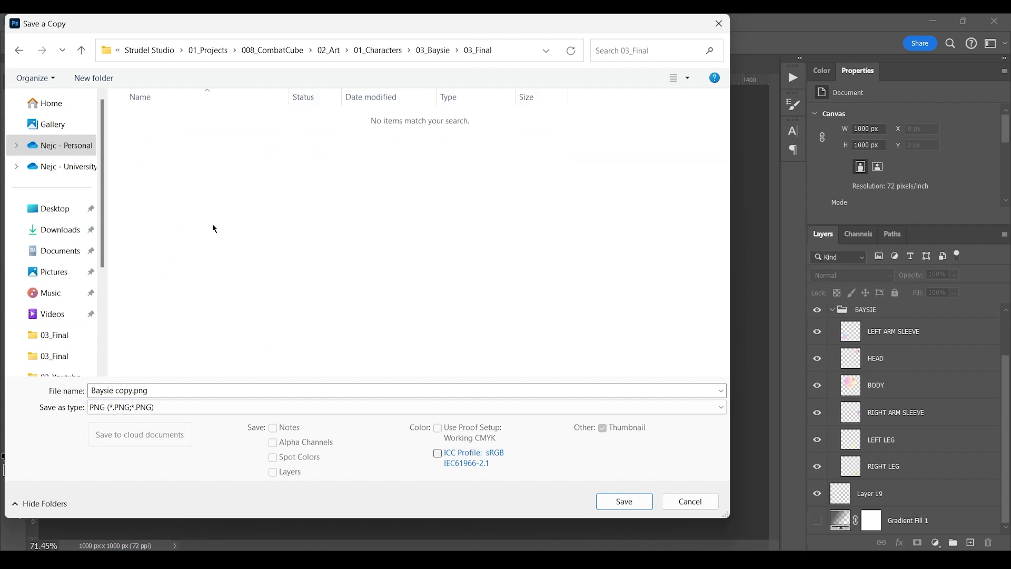
Step: Name the copy Baysie Atlas.png and save it with the smallest file size option
left_click(133, 390)
key("BackSpace")
key("BackSpace")
key("BackSpace")
key("BackSpace")
type("Atlas")
left_click(624, 502)
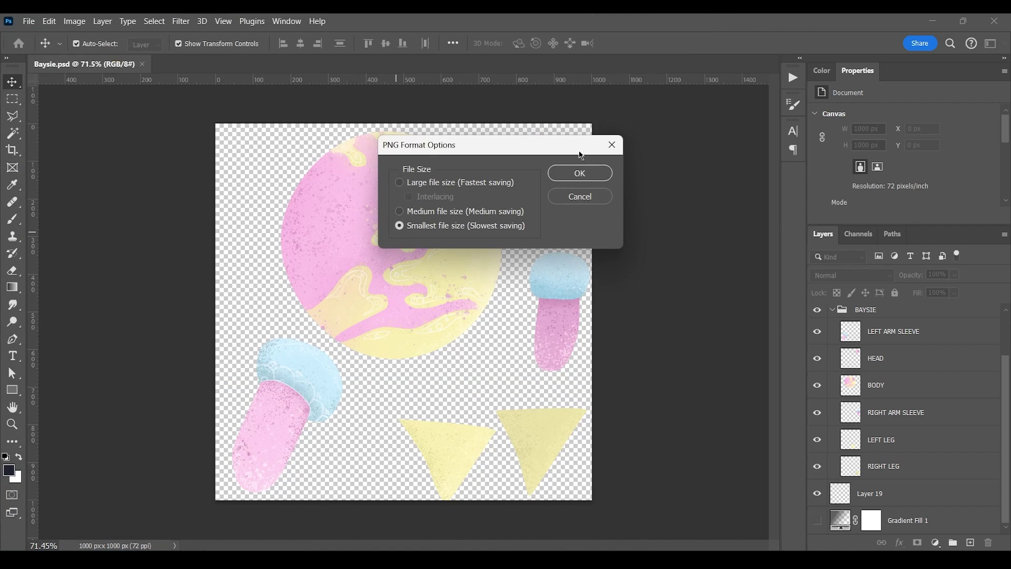
left_click(574, 180)
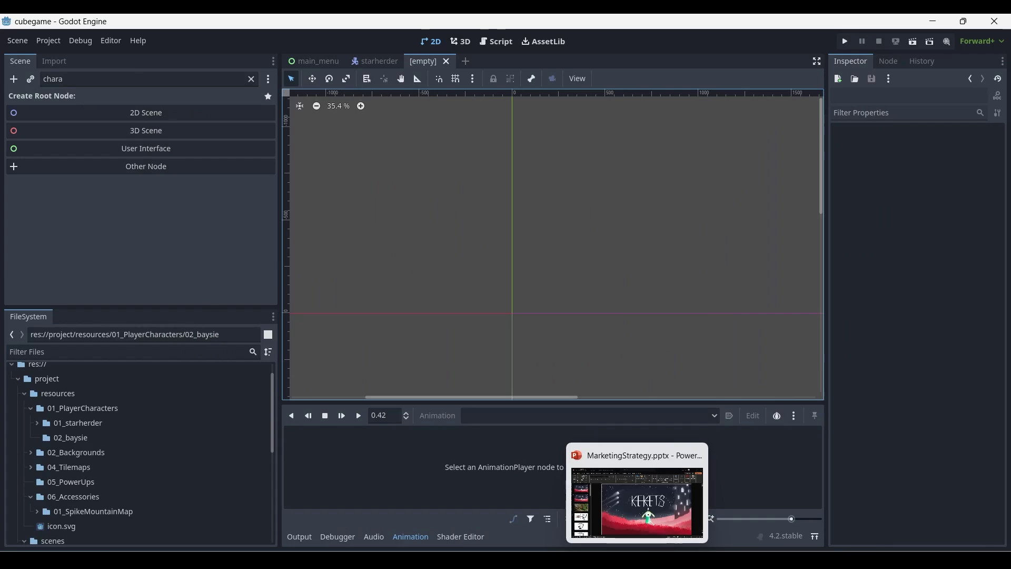
Step: Import Baysie Atlas.png and Baysie.png from the 03_Final folder into the Godot project's 02_baysie folder and expand that folder
mouse_move(522, 559)
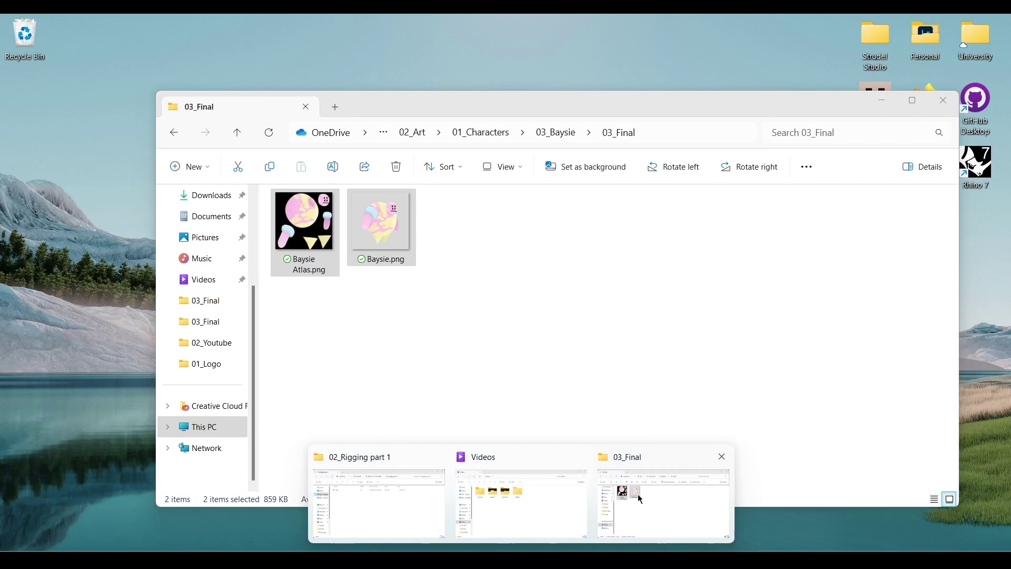
left_click(638, 497)
left_click(361, 382)
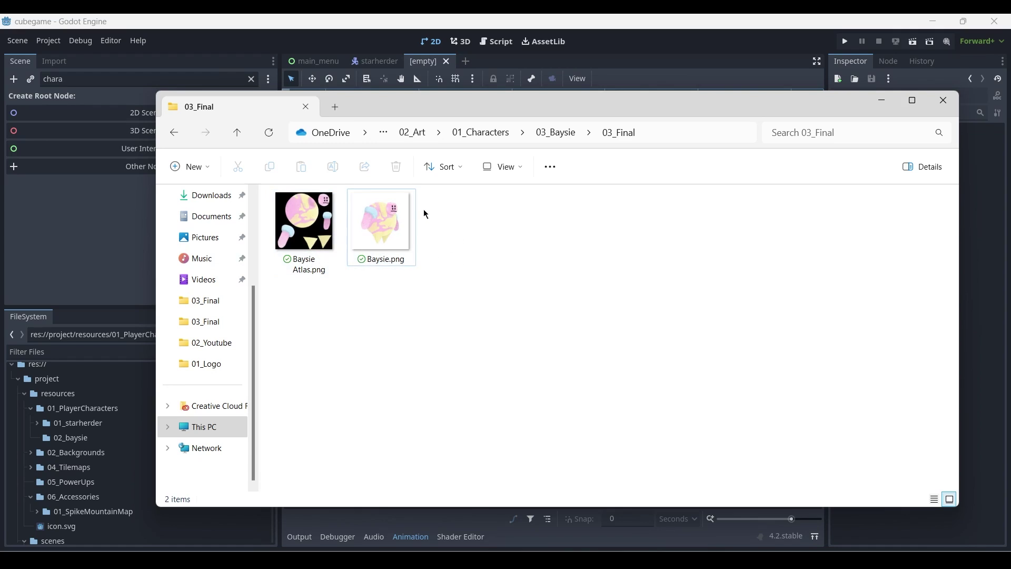
left_click(381, 222)
left_click(312, 228, "ctrl")
left_click_drag(388, 237, 74, 438)
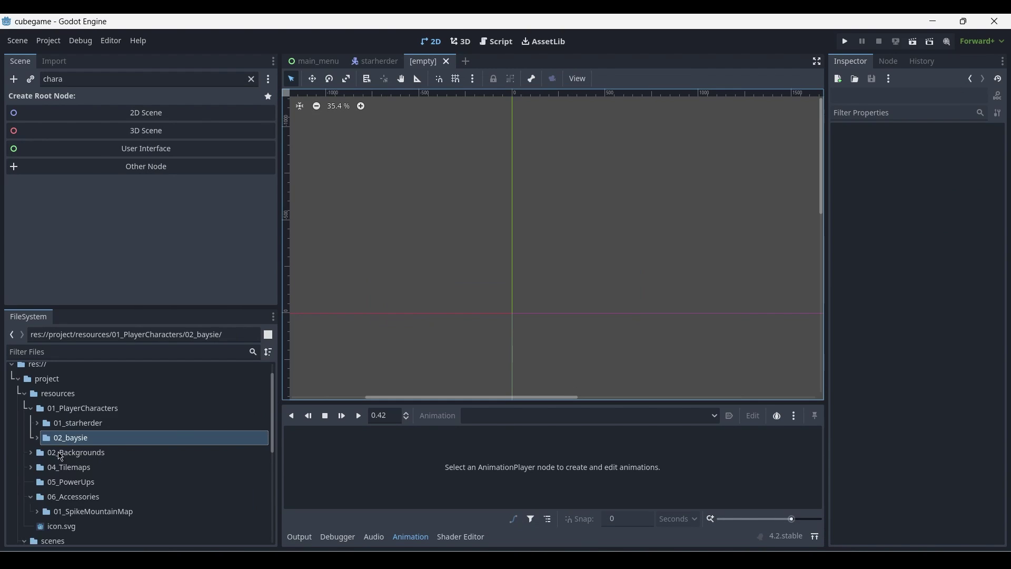
left_click(37, 439)
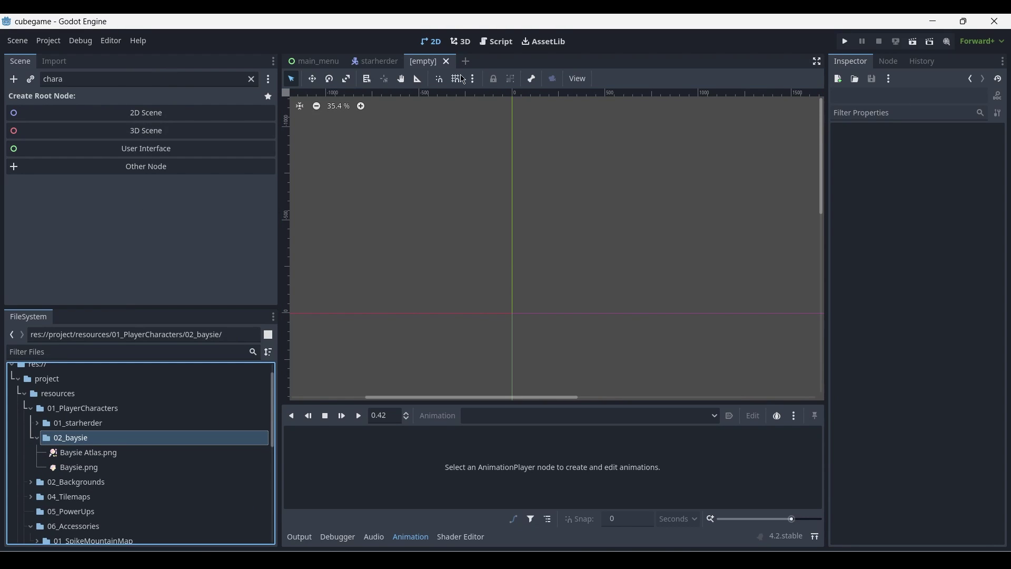
Step: Clear the scene filter and create a CharacterBody2D as the root node of the empty scene
left_click(251, 79)
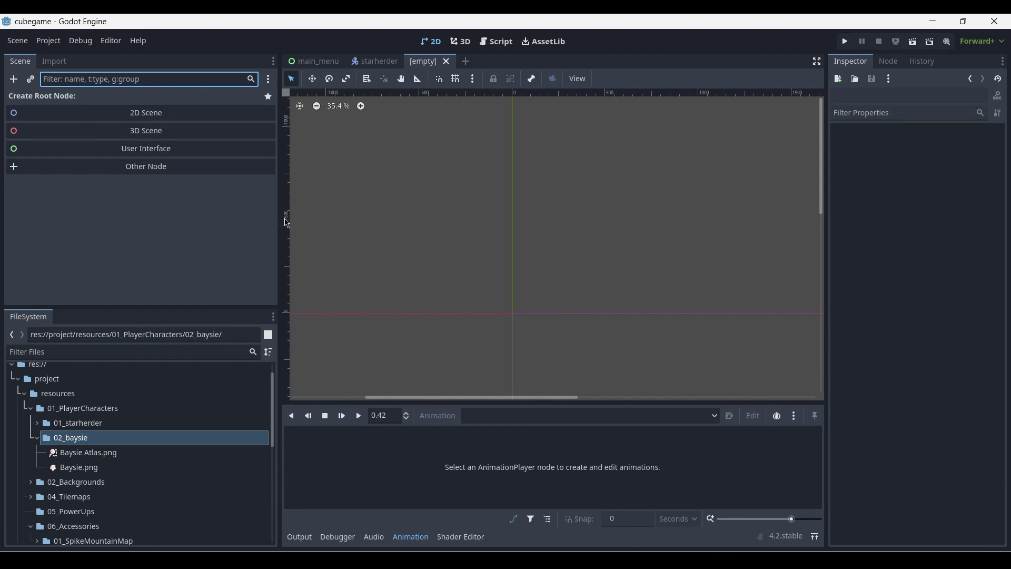
key("ctrl+a")
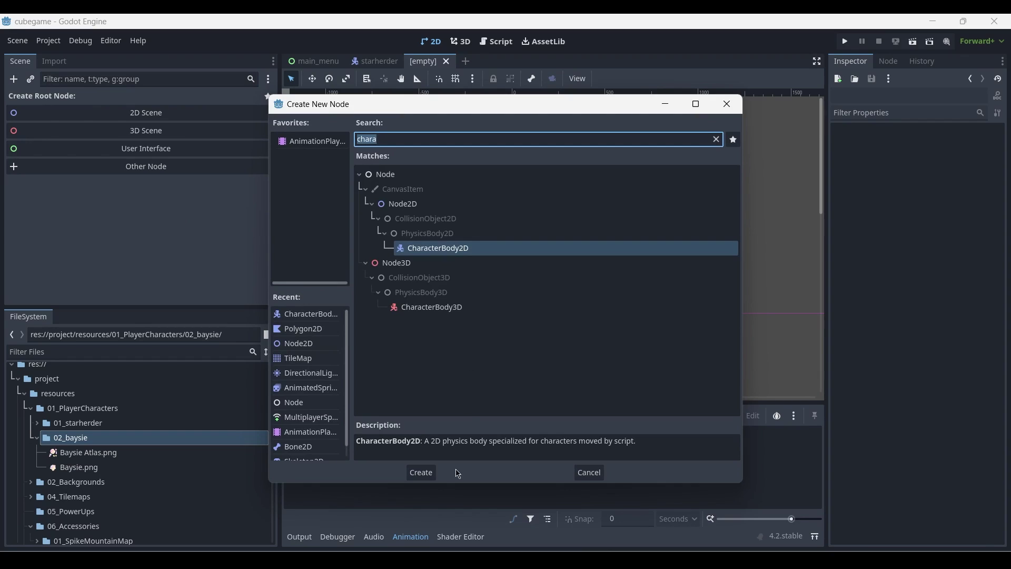
left_click(424, 473)
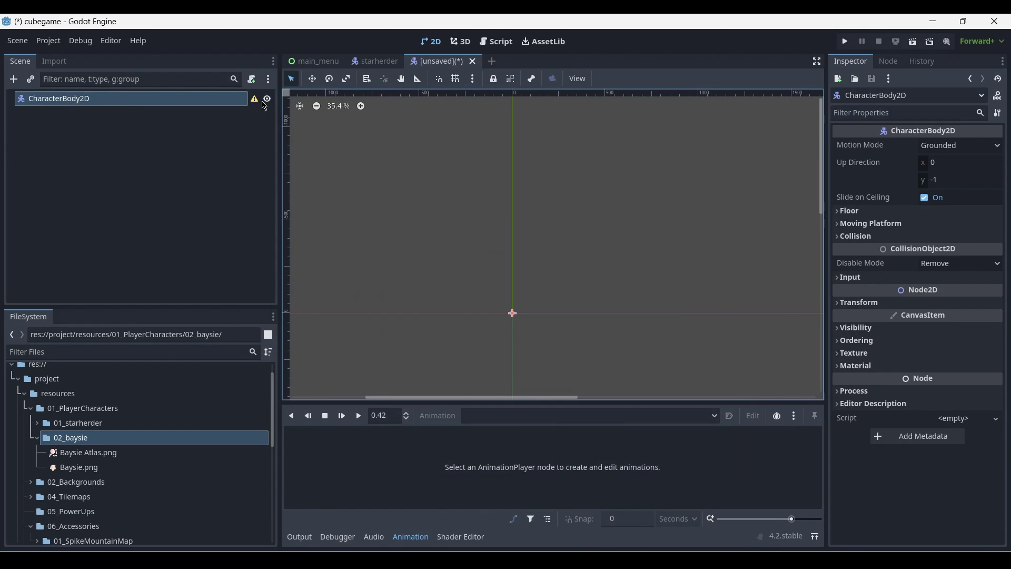
Step: Place Baysie.png in the scene under CharacterBody2D with the character's feet at the origin
mouse_move(256, 101)
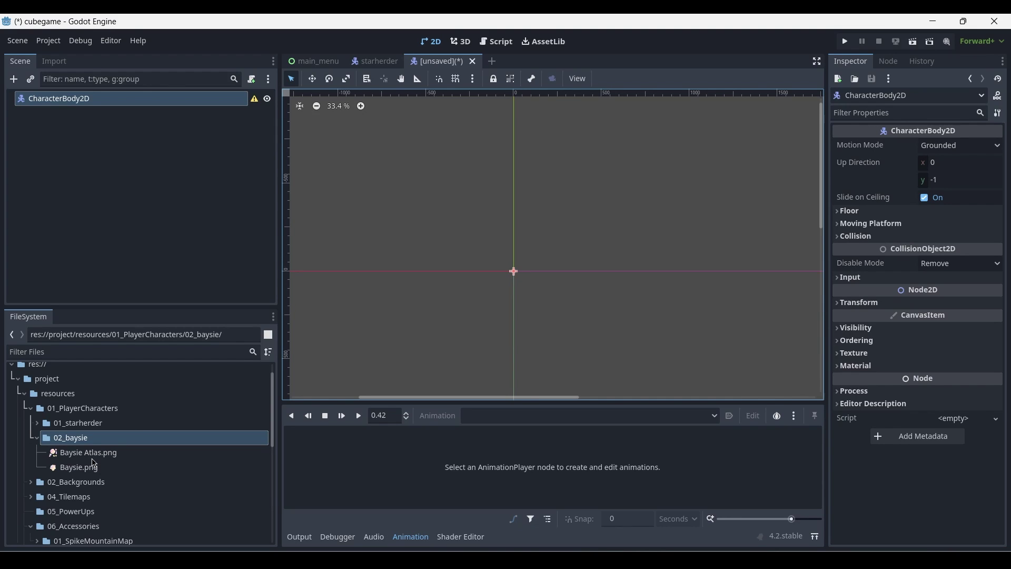
left_click(74, 468)
left_click_drag(98, 473, 509, 200)
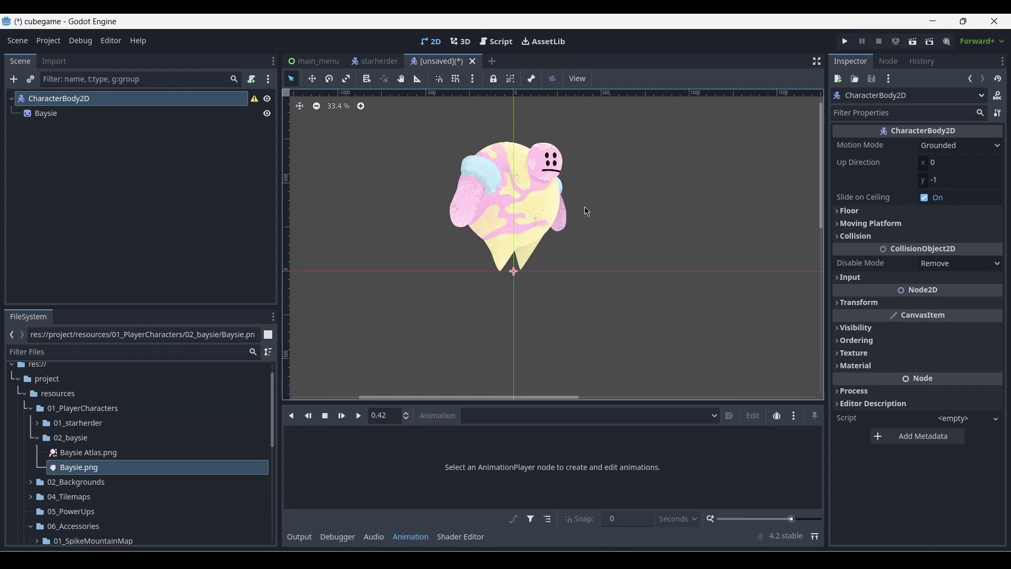
left_click(84, 454)
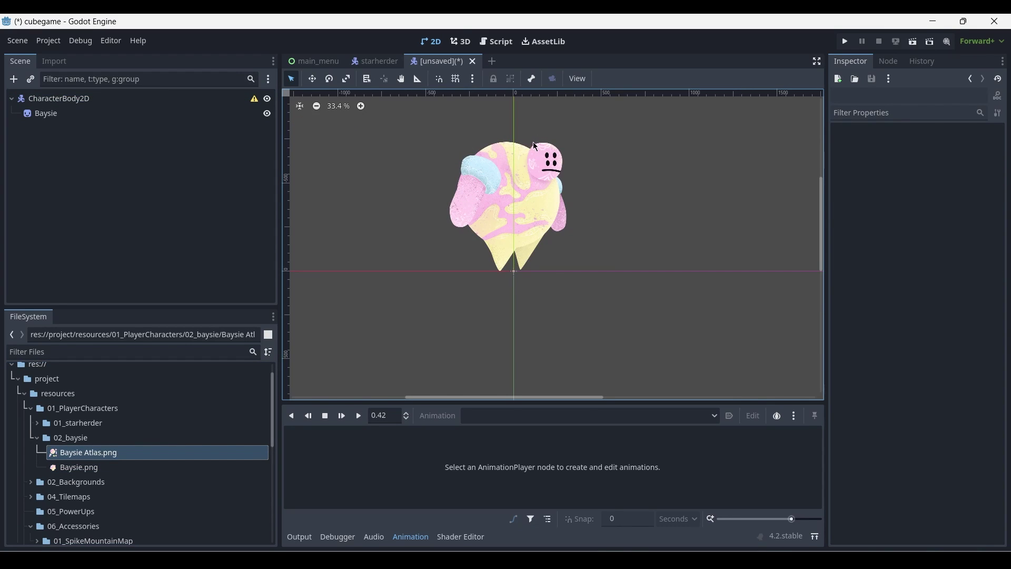
middle_click_drag(508, 166, 499, 195)
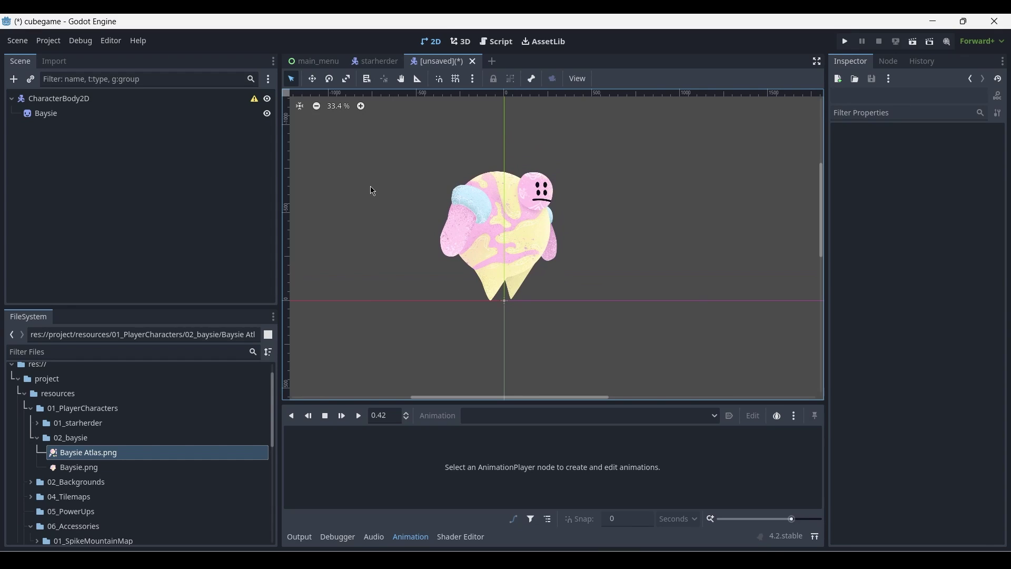
Step: Add a Node2D as a child of CharacterBody2D
left_click(69, 143)
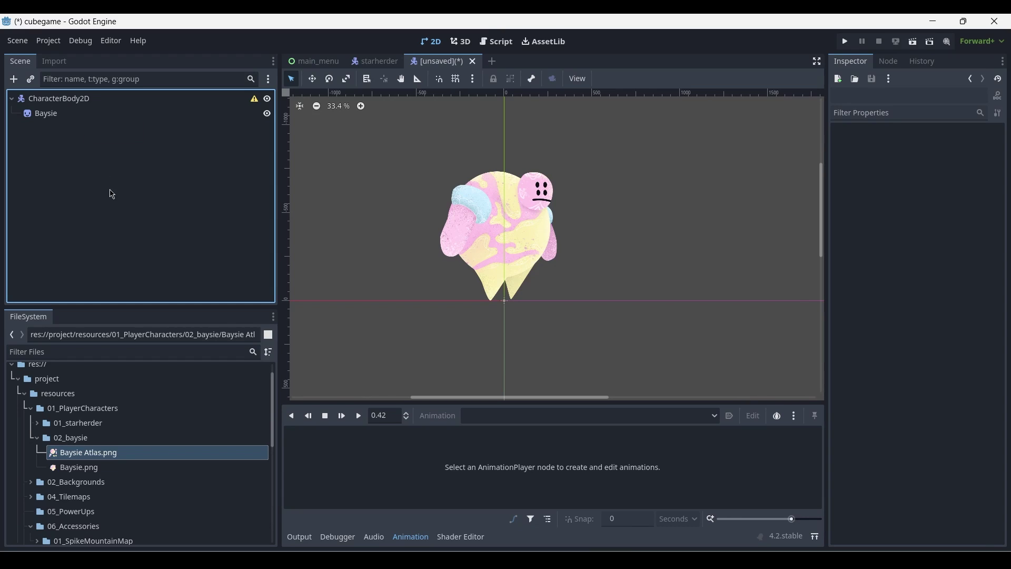
key("ctrl+a")
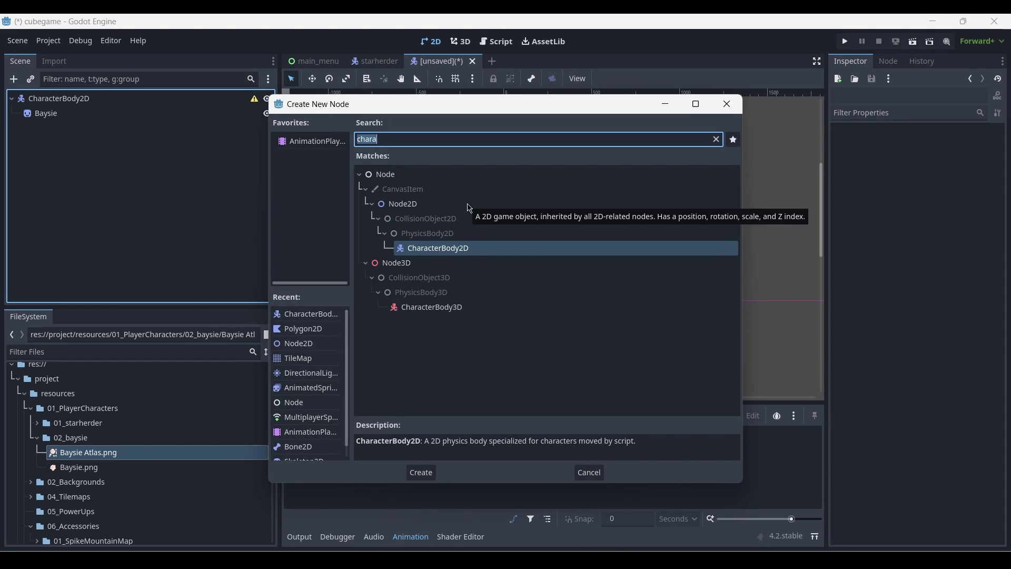
type("node")
left_click(423, 209)
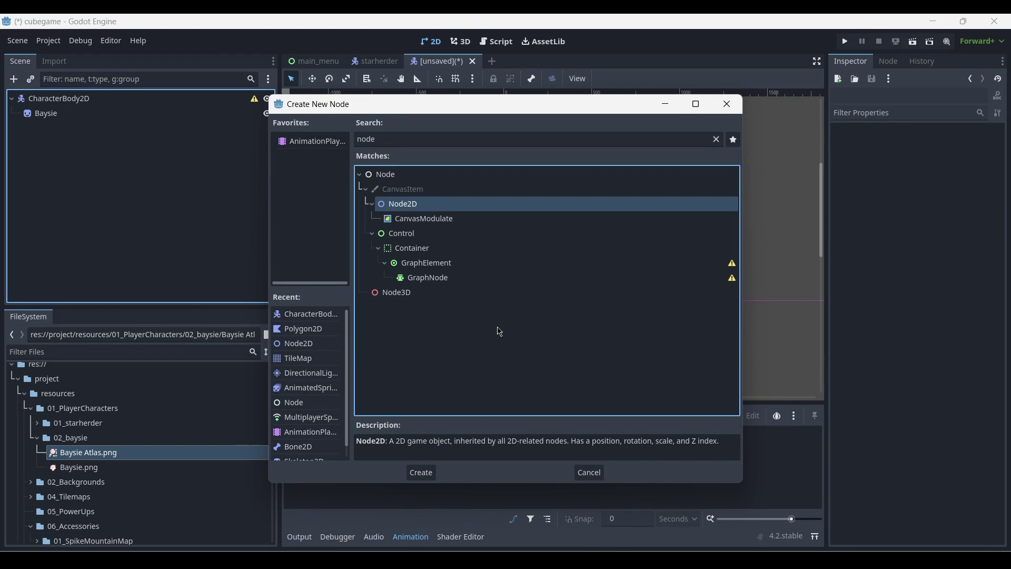
left_click(416, 476)
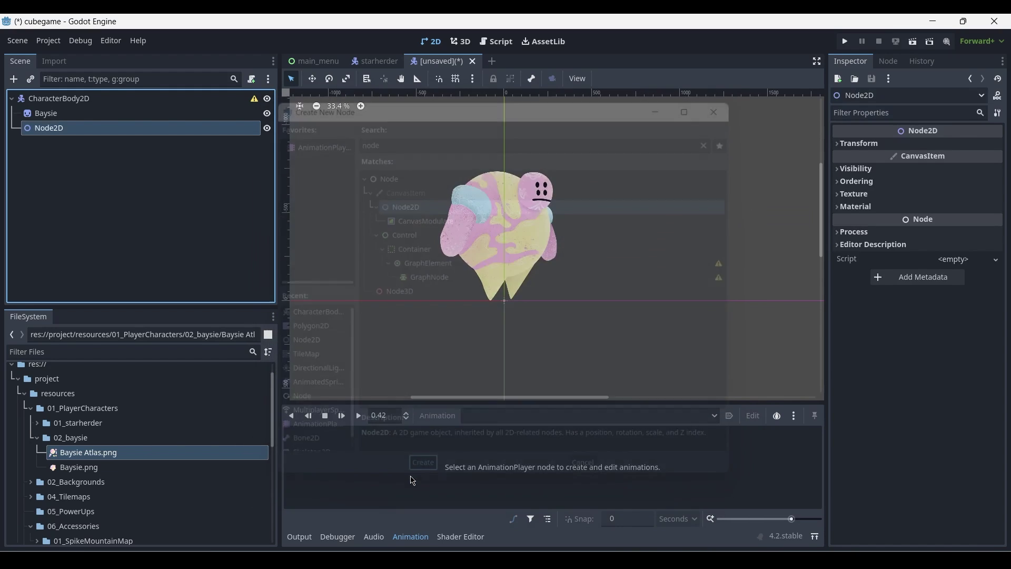
Step: Rename the new Node2D under CharacterBody2D as Polygons
double_click(80, 128)
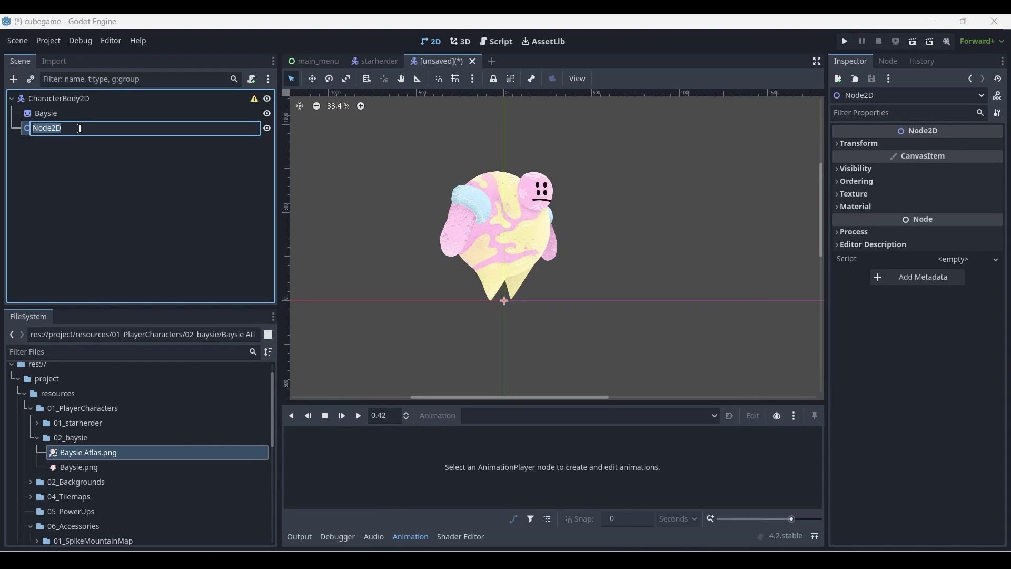
type("Oolygons")
key("Return")
Step: Add a Polygon2D as a child of Polygons and name it Torso
key("ctrl+a")
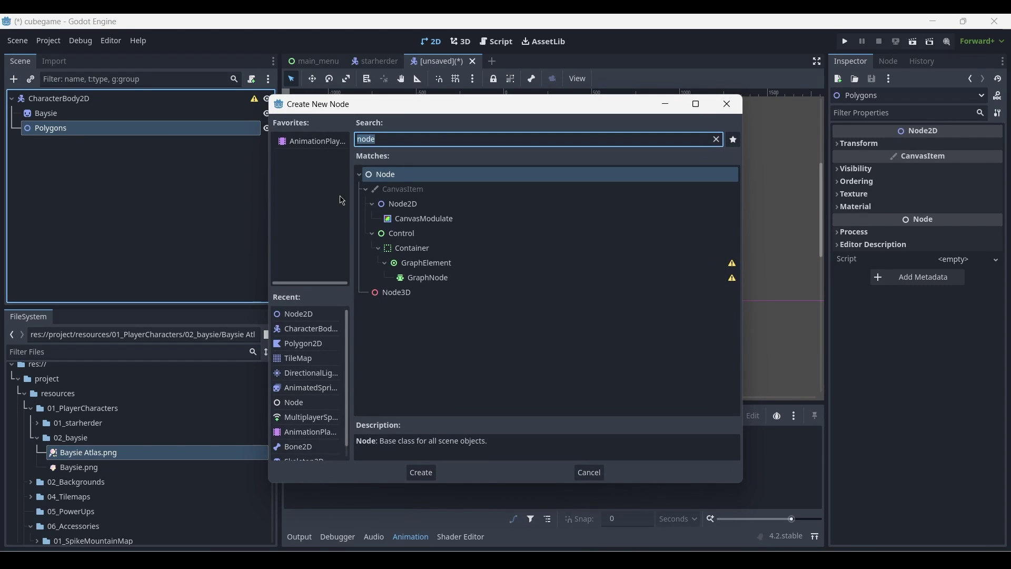
type("poly")
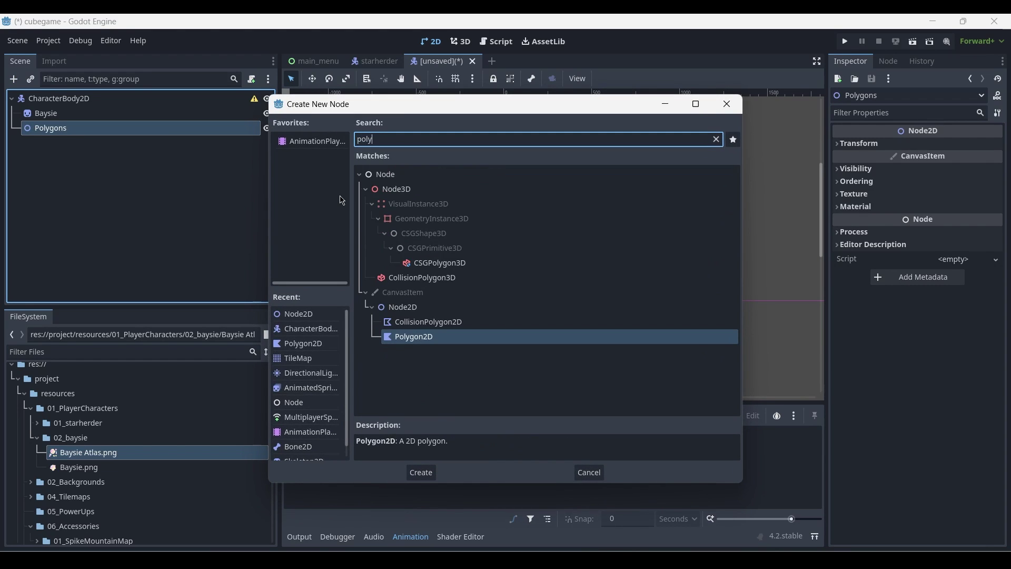
double_click(401, 339)
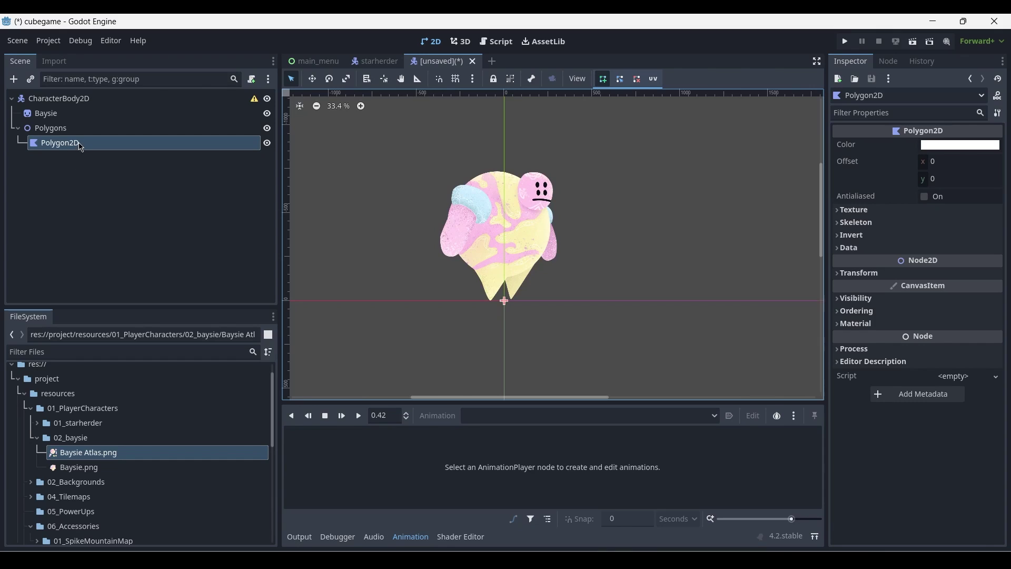
double_click(73, 146)
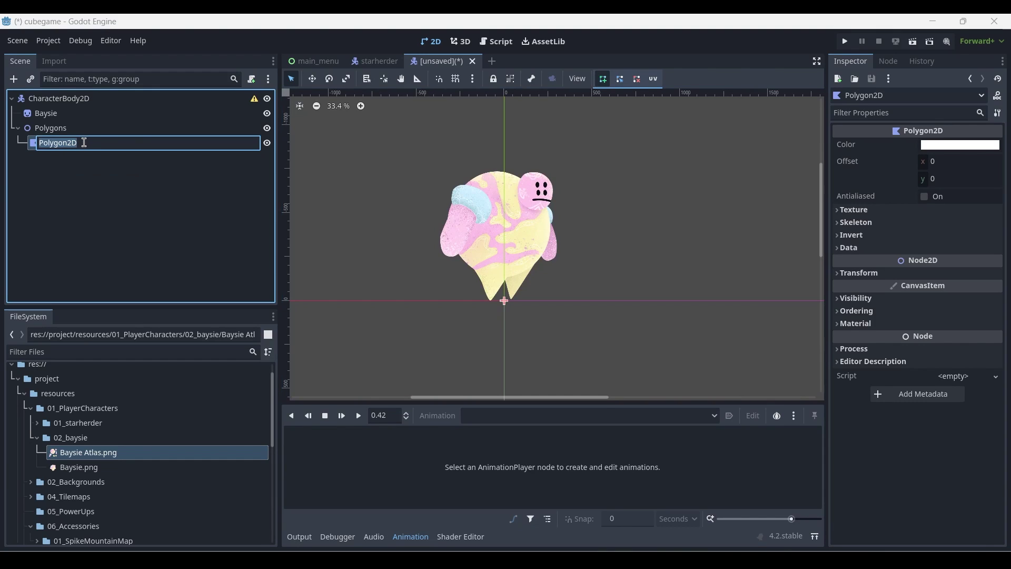
type("Torso")
key("Return")
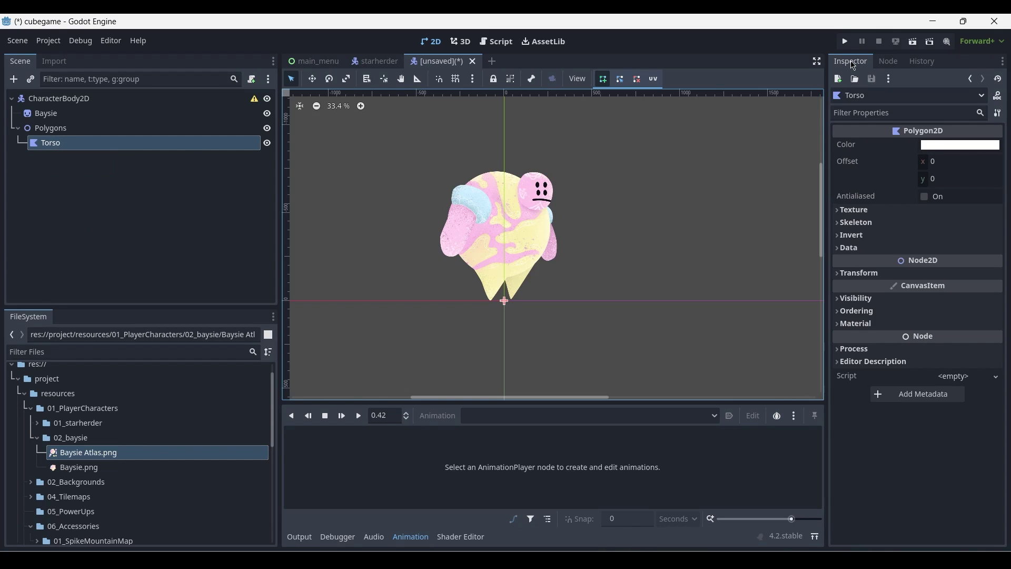
Step: Assign Baysie Atlas.png as the Torso polygon's texture and open the polygon's UV editor
left_click(839, 211)
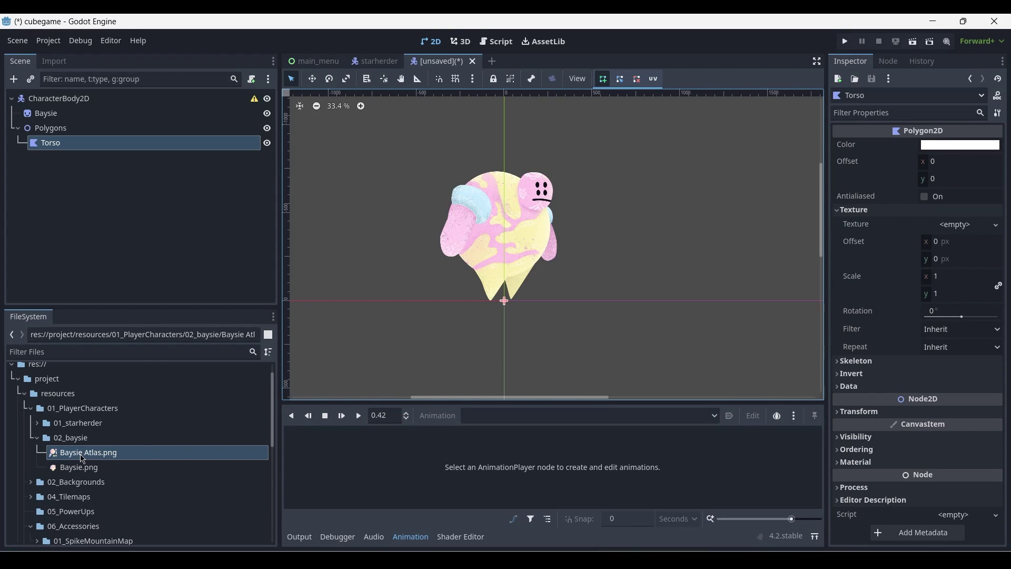
left_click_drag(83, 460, 966, 228)
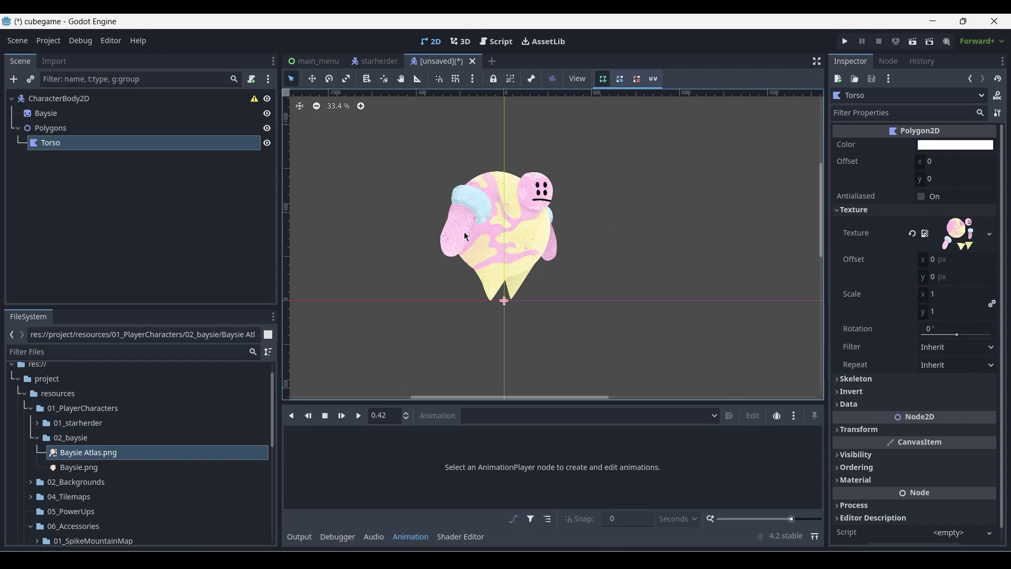
middle_click_drag(619, 216, 592, 235)
scroll(611, 229, "down", 1)
scroll(635, 224, "down", 1)
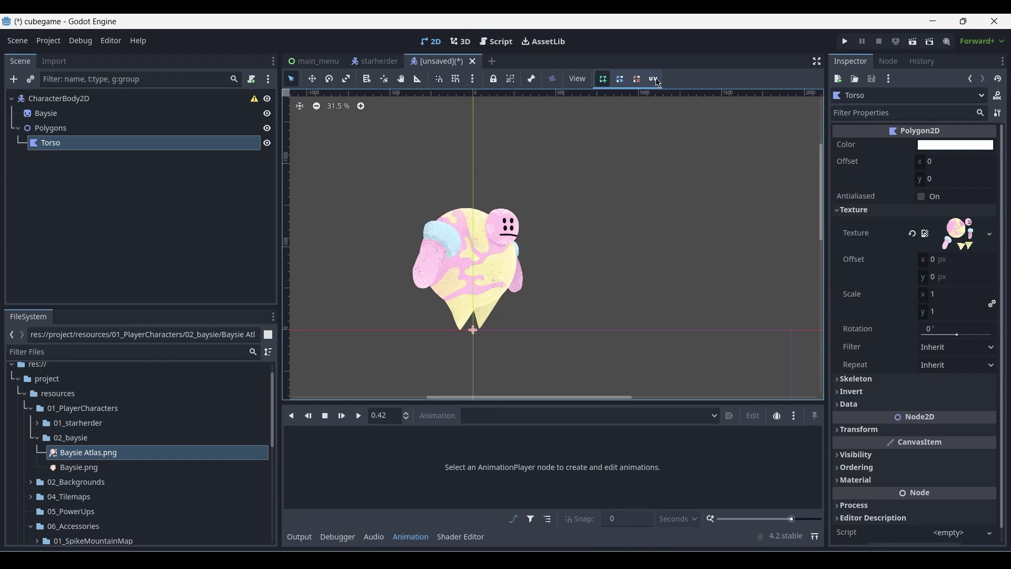
left_click(656, 79)
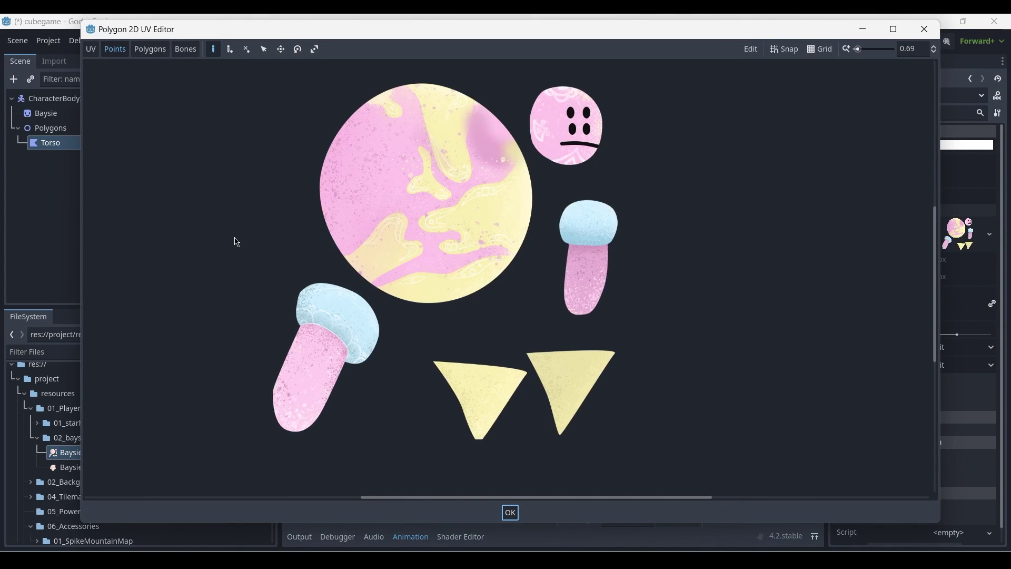
Step: Create a closed outline of points just outside the round torso on the atlas, and close the UV editor
middle_click_drag(236, 243, 235, 232)
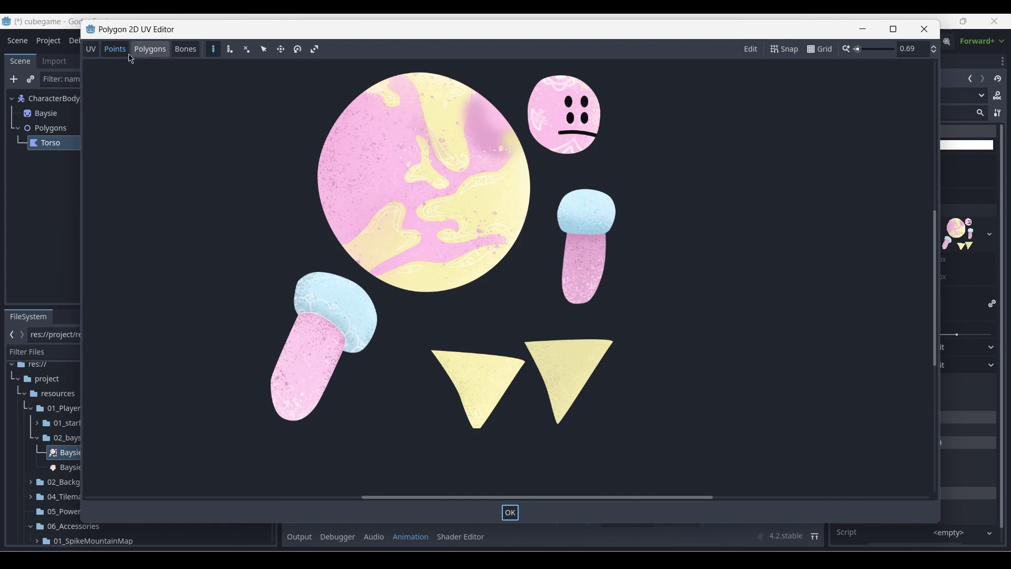
left_click(95, 53)
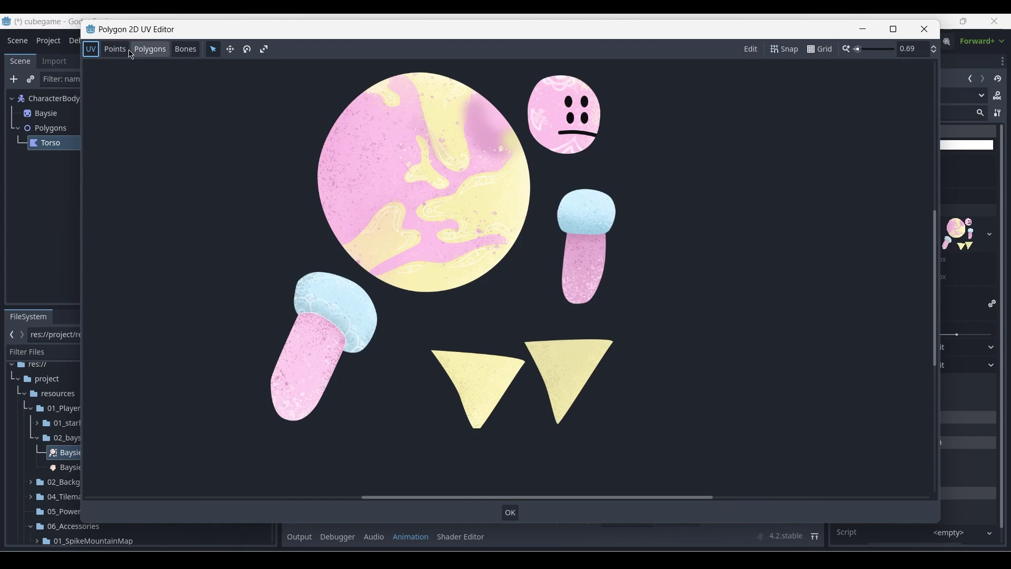
left_click(113, 51)
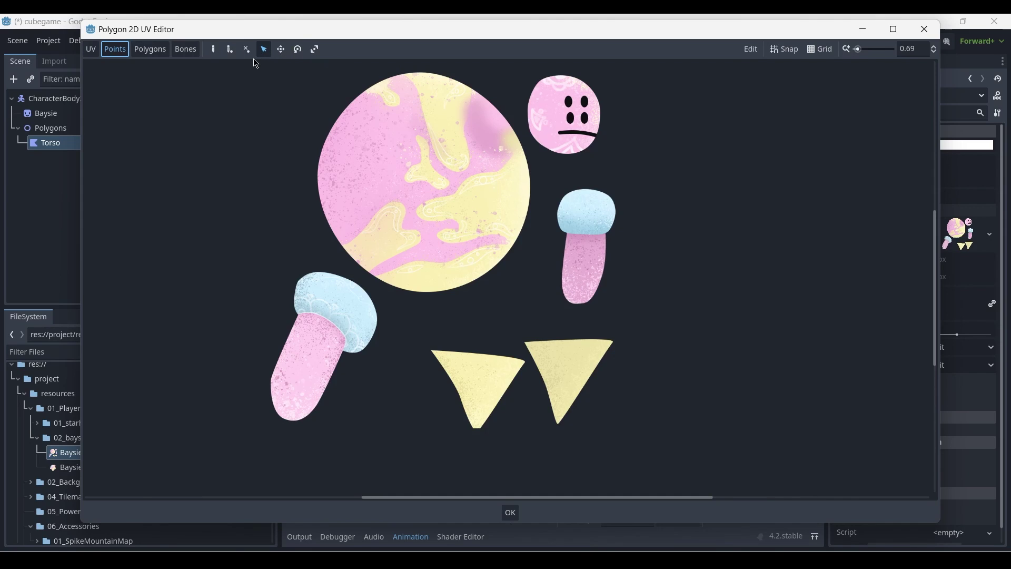
left_click(214, 50)
middle_click_drag(446, 174, 434, 201)
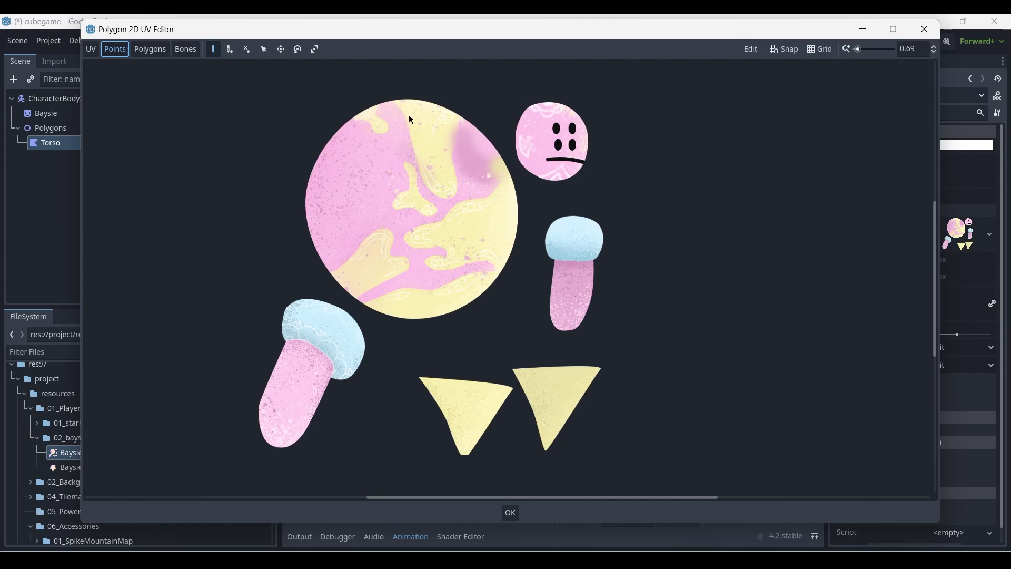
left_click(383, 92)
left_click(329, 129)
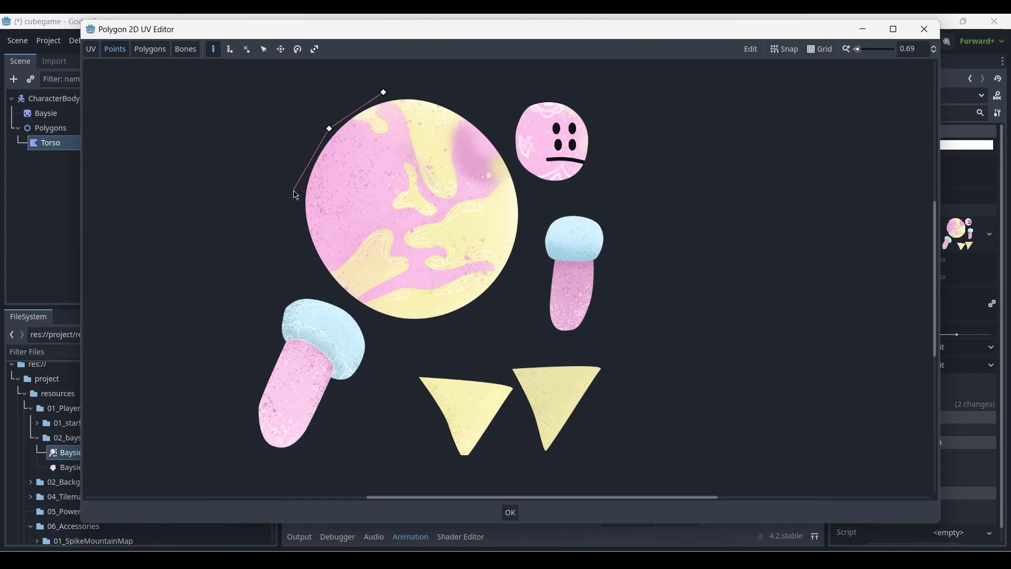
left_click(299, 195)
left_click(312, 254)
left_click(346, 301)
left_click(393, 323)
left_click(446, 325)
left_click(487, 299)
left_click(520, 250)
left_click(523, 206)
left_click(520, 171)
left_click(490, 131)
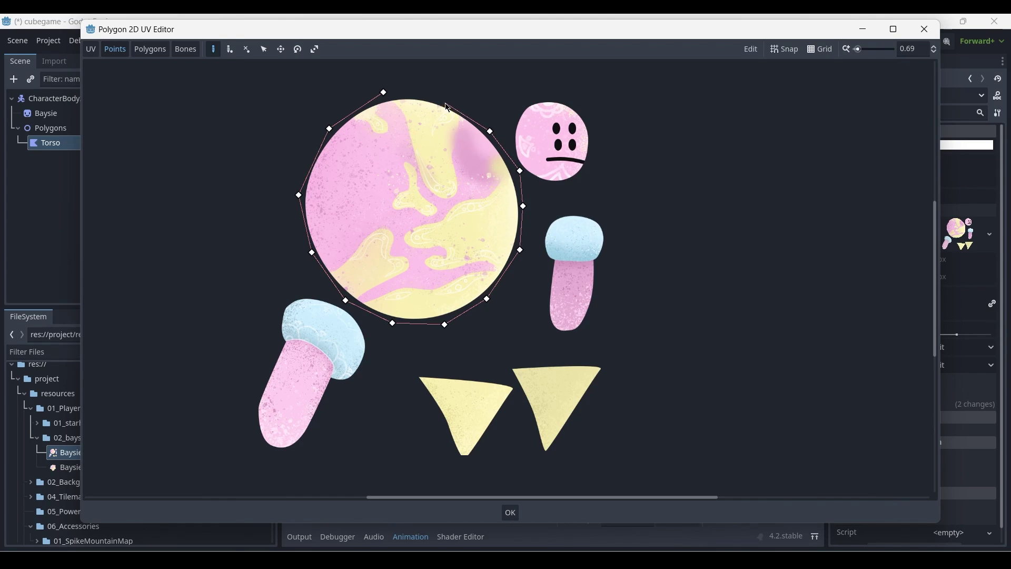
left_click(446, 103)
left_click(385, 93)
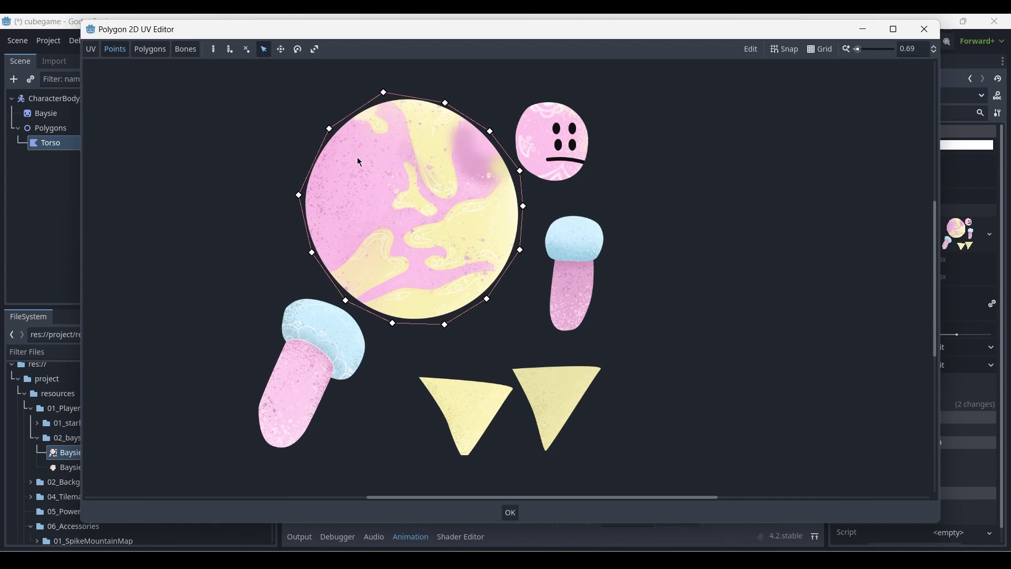
left_click(511, 513)
Step: Move the Torso polygon over the torso of the Baysie reference sprite
scroll(545, 299, "down", 3)
left_click_drag(548, 289, 472, 164)
left_click(568, 187)
middle_click_drag(493, 157, 481, 211)
left_click(476, 213)
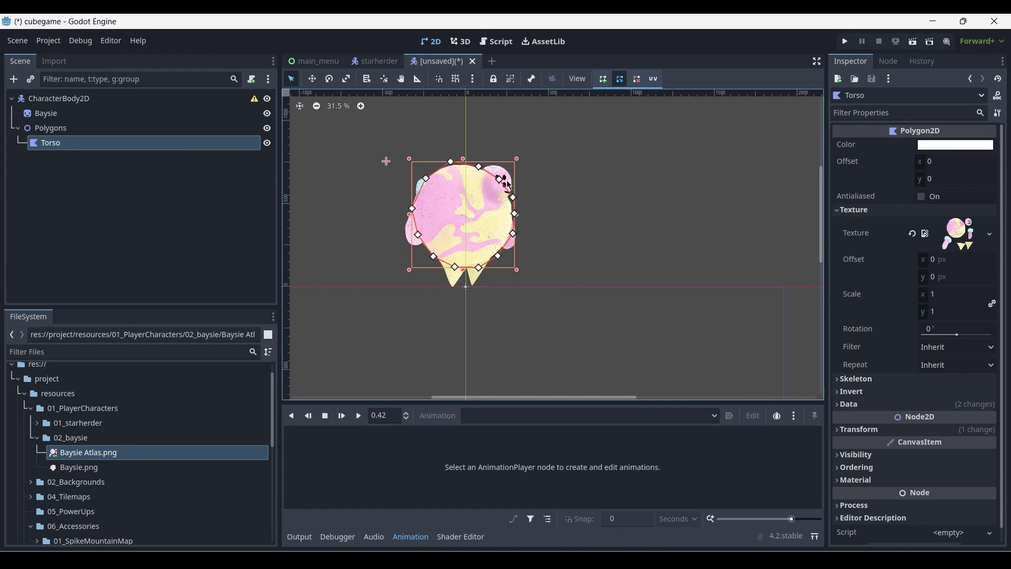
left_click(654, 80)
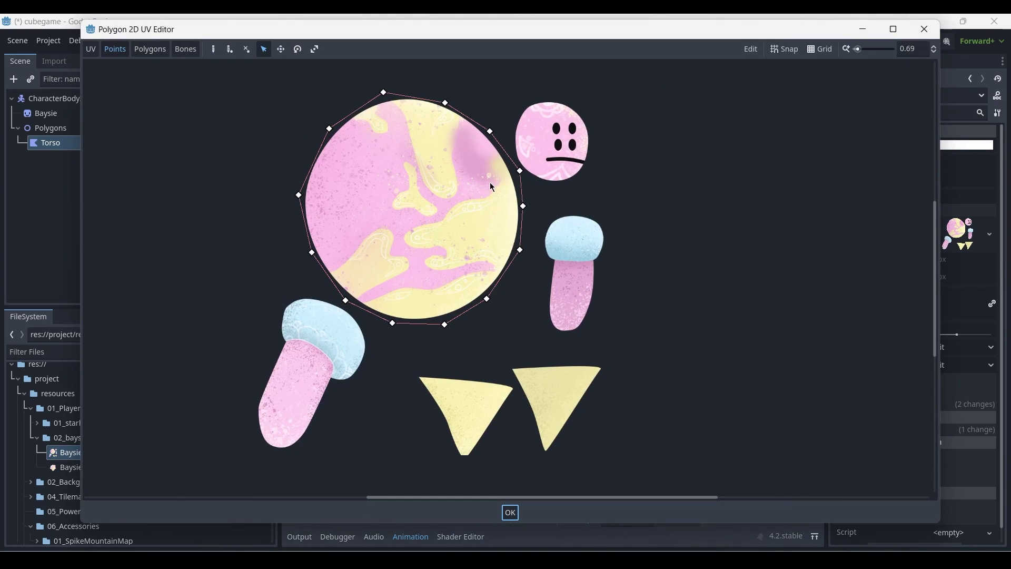
left_click(142, 51)
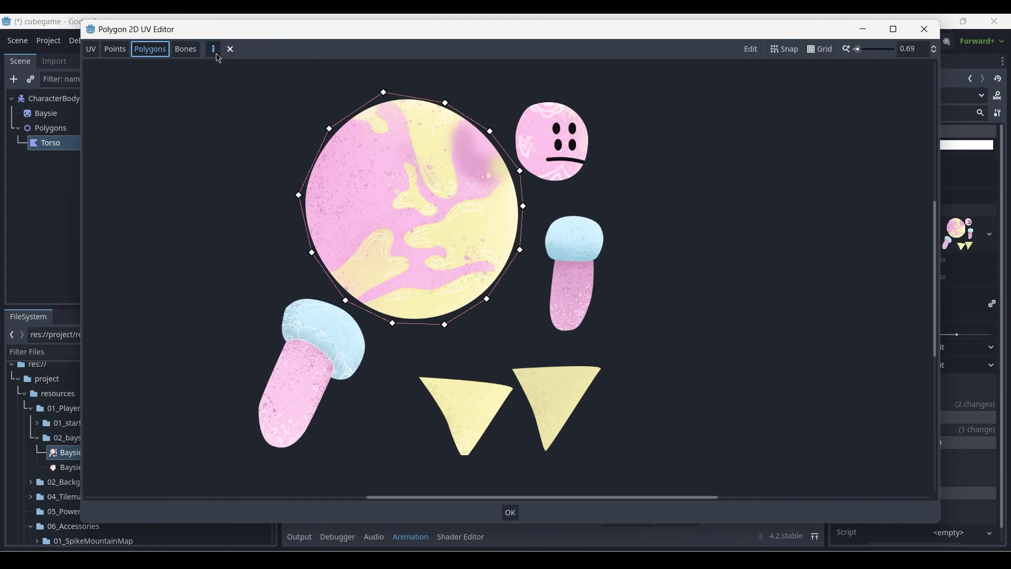
left_click(329, 129)
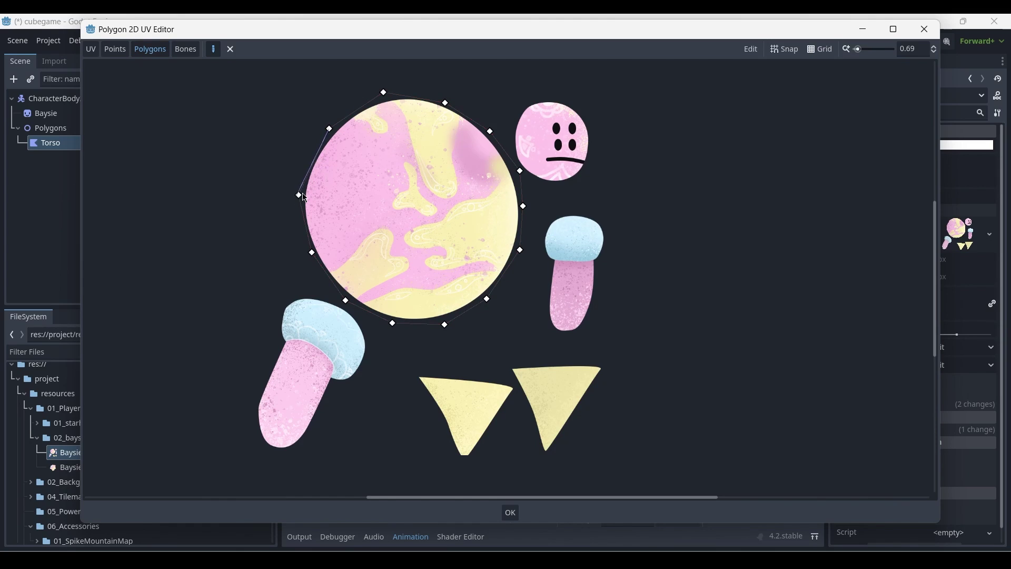
left_click(299, 195)
left_click(313, 254)
left_click(345, 301)
left_click(392, 323)
left_click(445, 325)
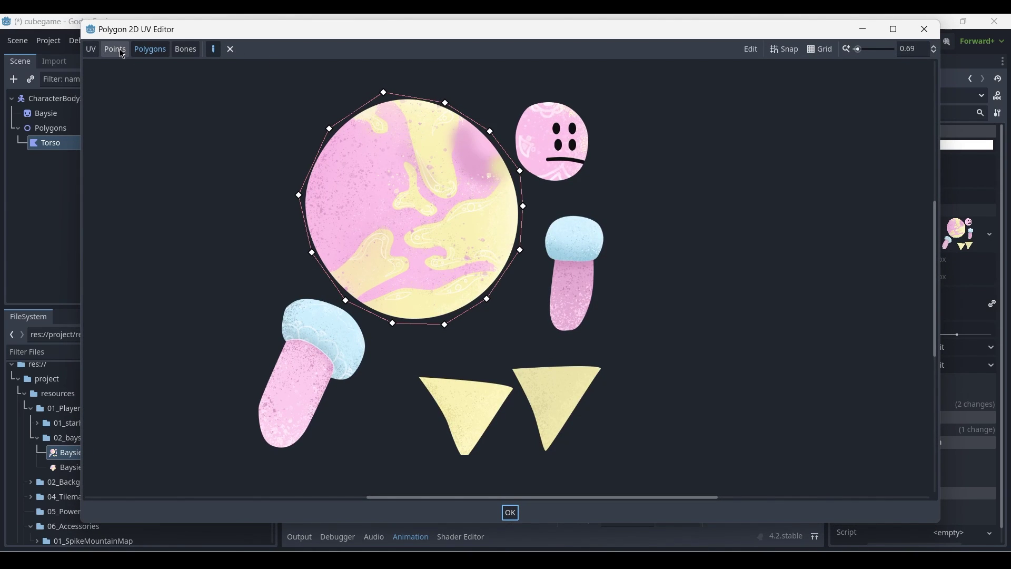
Step: Add an internal vertex at the centre of the torso in the UV editor
left_click(117, 50)
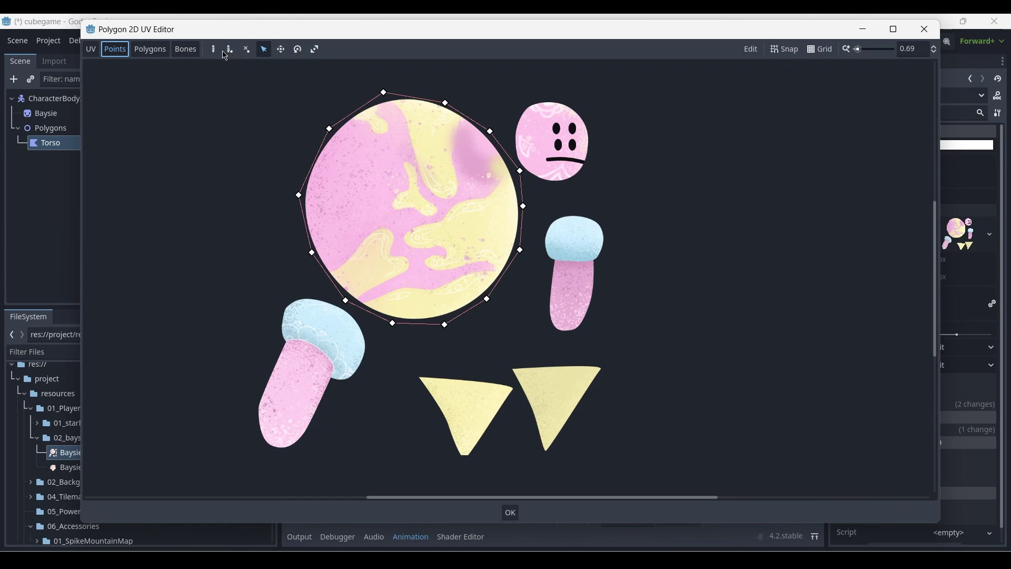
left_click(228, 52)
left_click(411, 205)
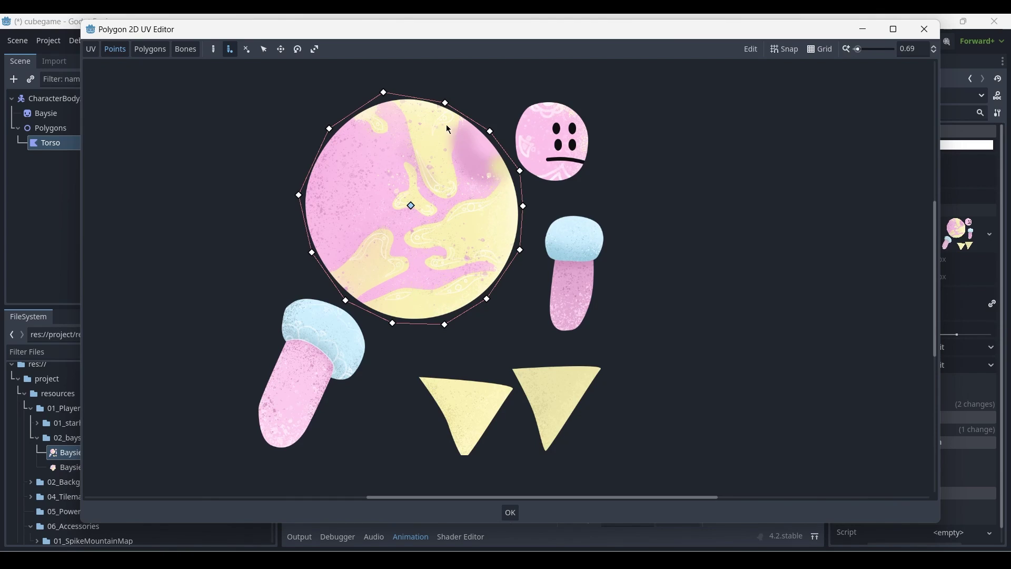
Step: Define a triangular polygon joining the torso's centre vertex to the topmost outline point and its neighbour on the upper left
left_click(145, 51)
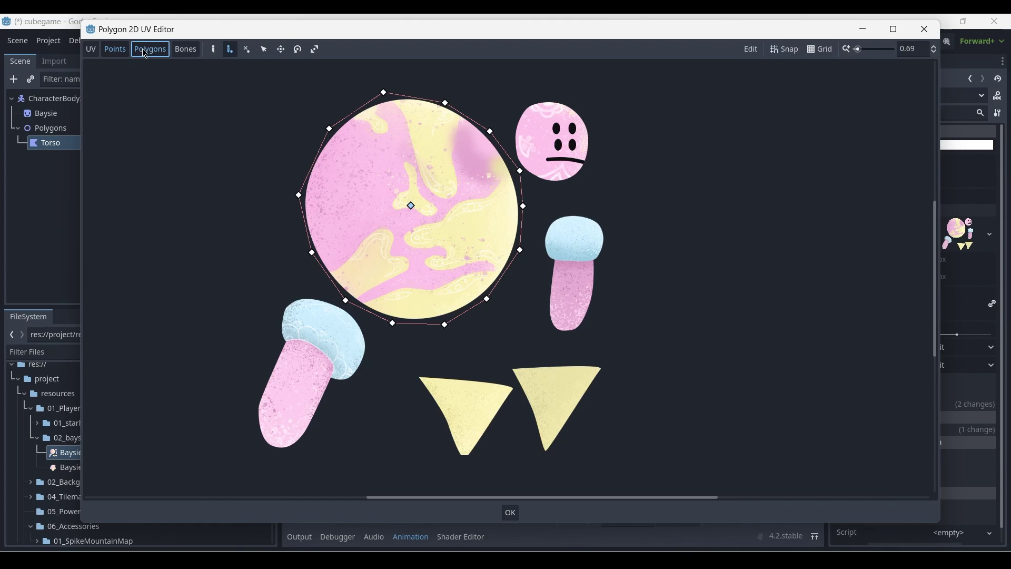
left_click(330, 130)
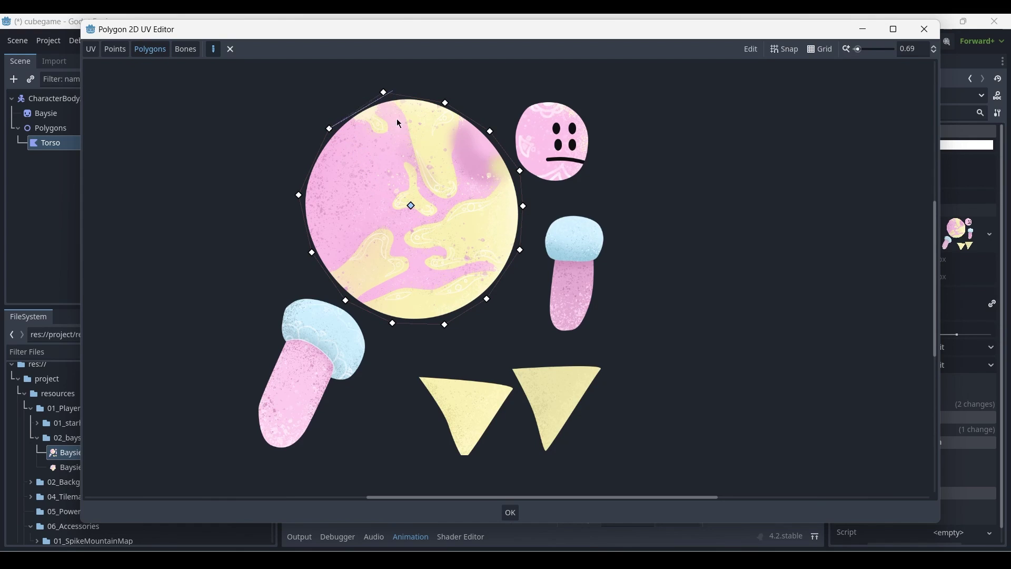
left_click(411, 205)
left_click(384, 92)
left_click(329, 130)
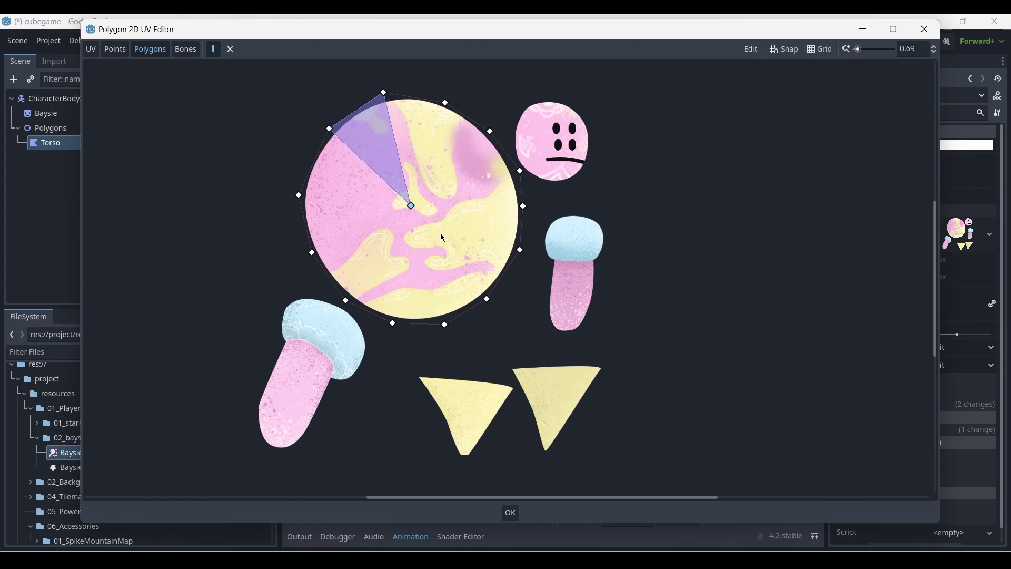
Step: Add three more adjoining triangles clockwise from the topmost outline point across the torso's upper right, sharing the centre vertex
left_click(411, 206)
left_click(383, 93)
left_click(445, 103)
left_click(411, 206)
left_click(412, 205)
left_click(445, 103)
left_click(490, 131)
left_click(410, 206)
left_click(411, 205)
left_click(519, 171)
left_click(490, 131)
left_click(411, 205)
Step: Add four adjoining triangles from the centre vertex down the torso's right side to the bottom right outline point
left_click(411, 205)
left_click(520, 171)
left_click(523, 206)
double_click(411, 206)
left_click(519, 250)
left_click(522, 206)
double_click(410, 206)
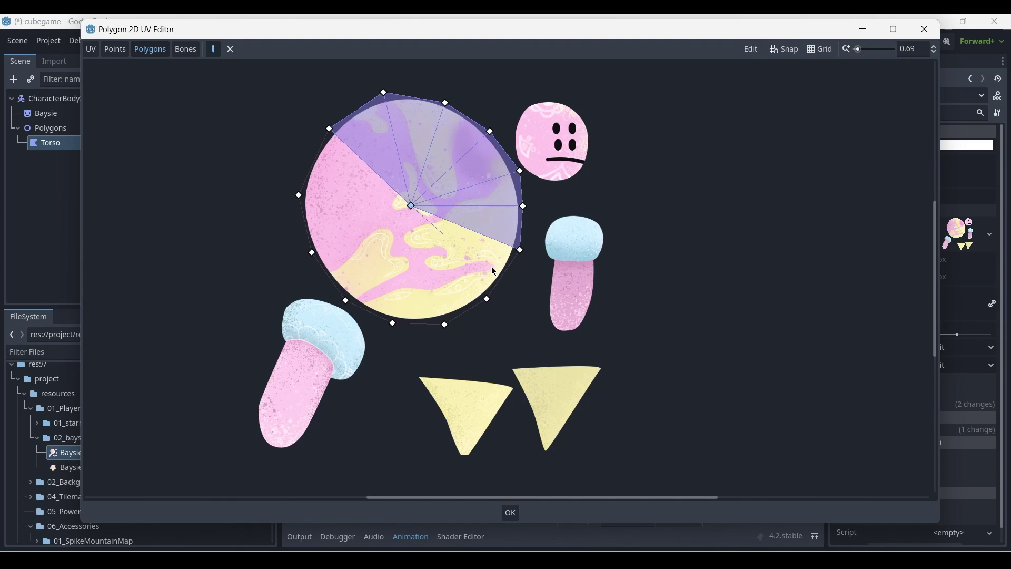
left_click(486, 299)
left_click(519, 250)
double_click(411, 205)
left_click(486, 299)
left_click(444, 325)
double_click(410, 205)
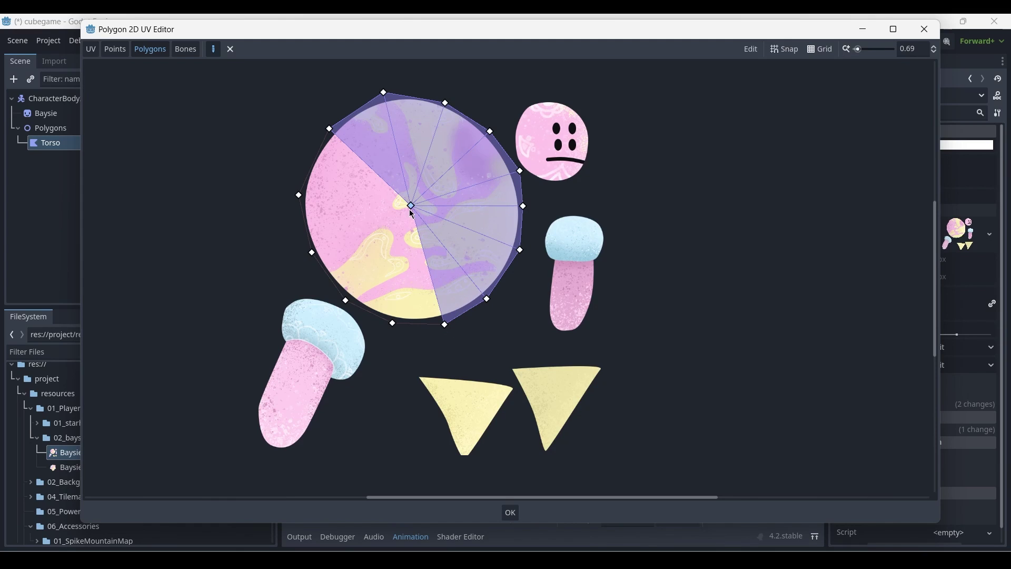
Step: Continue the triangle fan with four triangles along the torso's bottom and lower left, up to the leftmost outline point
left_click(392, 322)
left_click(445, 325)
double_click(411, 205)
left_click(392, 322)
left_click(345, 300)
double_click(411, 205)
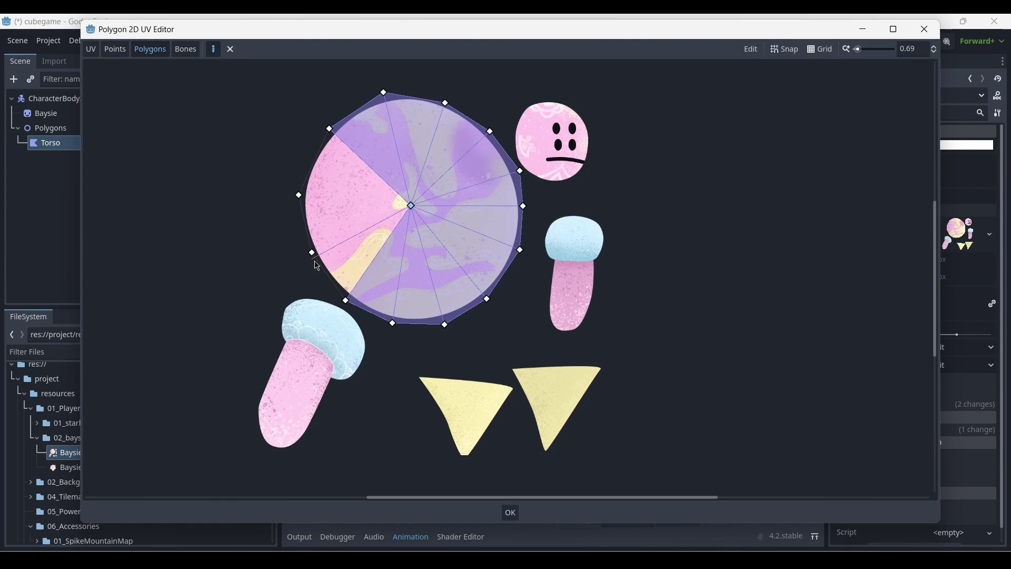
left_click(346, 300)
left_click(311, 253)
left_click(411, 205)
double_click(411, 206)
left_click(312, 252)
left_click(299, 195)
left_click(410, 207)
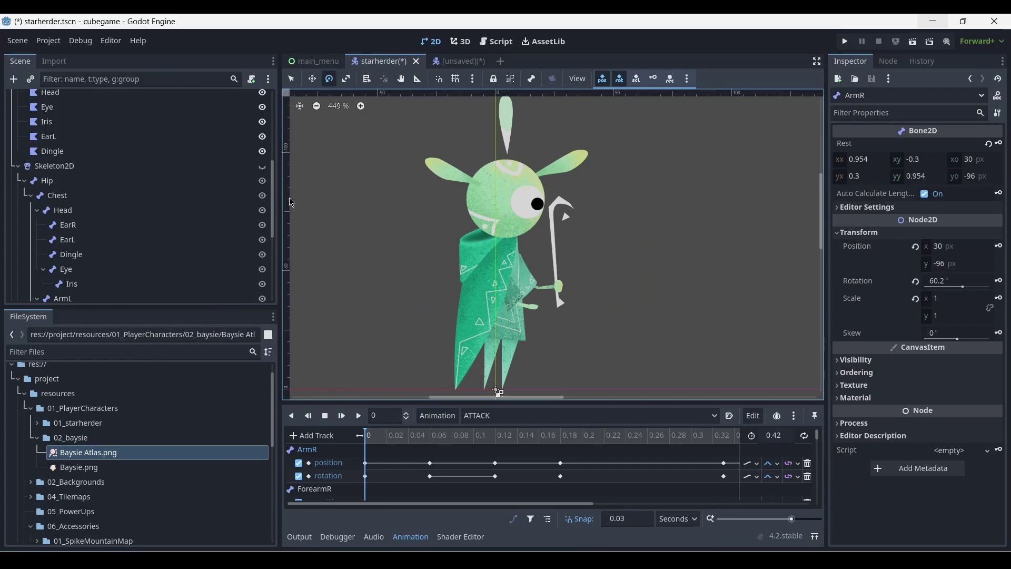
Step: Show the Skeleton2D in the starherder scene and swing the ArmR bone outward
left_click(262, 166)
middle_click_drag(558, 299, 525, 260)
scroll(526, 260, "up", 12)
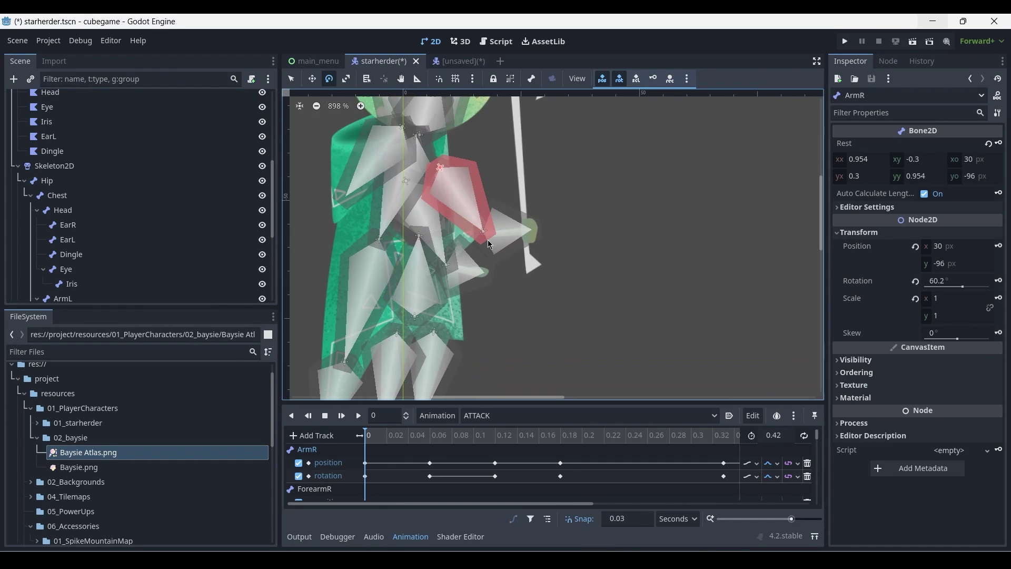
left_click_drag(444, 172, 513, 245)
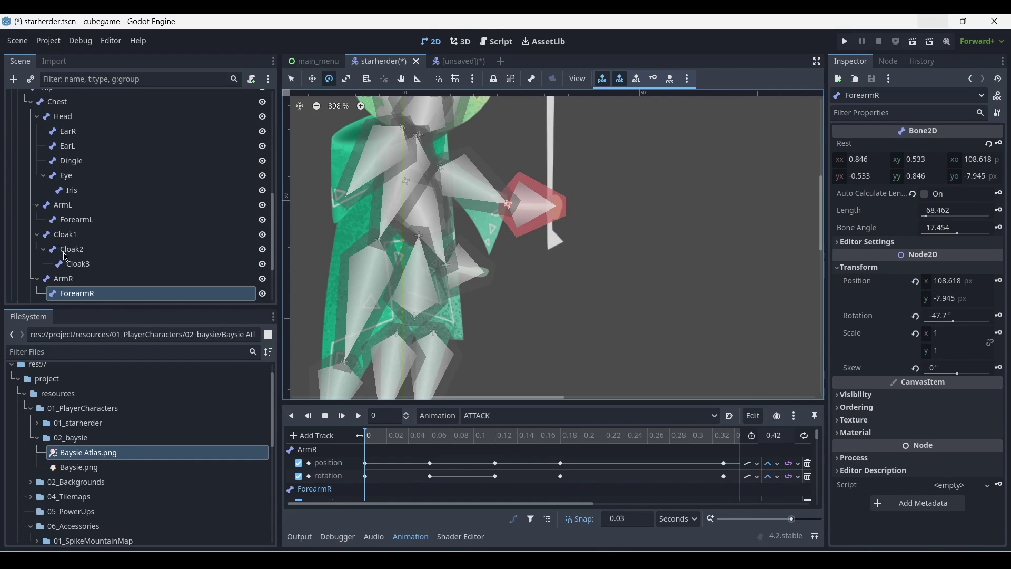
Step: Examine the triangle mesh of the ArmL polygon in the starherder scene's UV editor, especially the elbow area
scroll(64, 262, "up", 5)
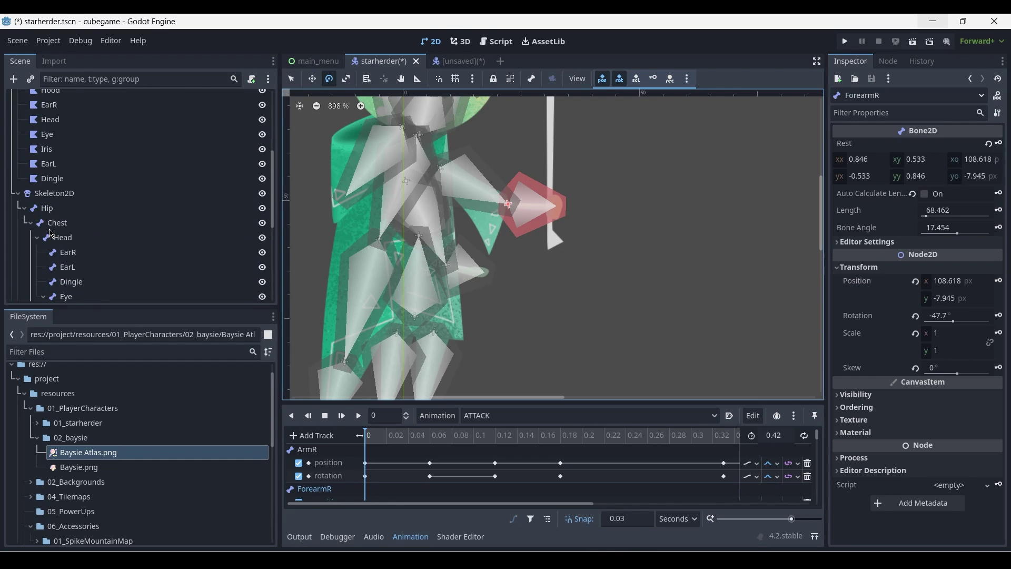
scroll(51, 235, "up", 5)
left_click(110, 207)
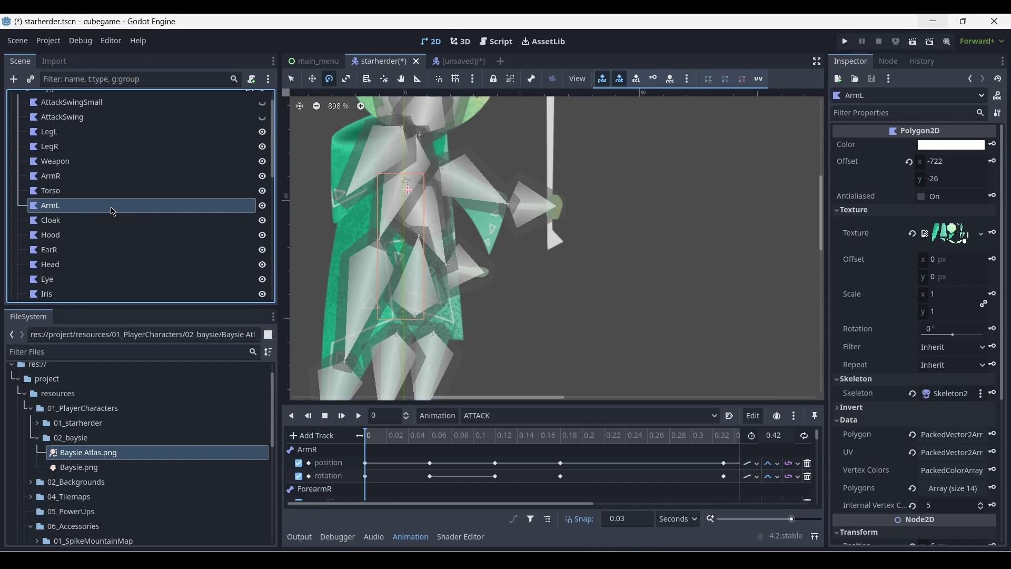
double_click(102, 206)
key("Return")
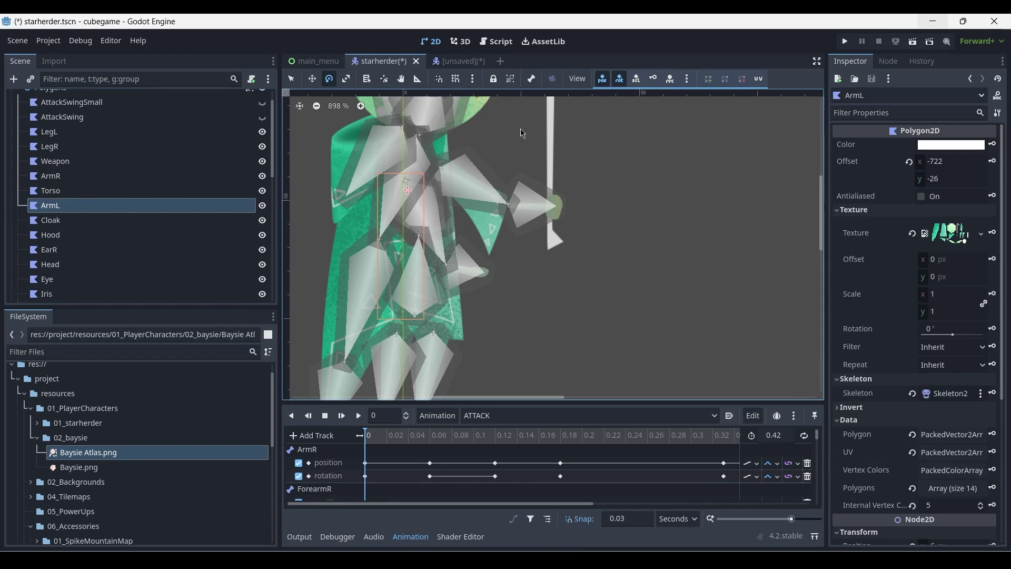
left_click(760, 79)
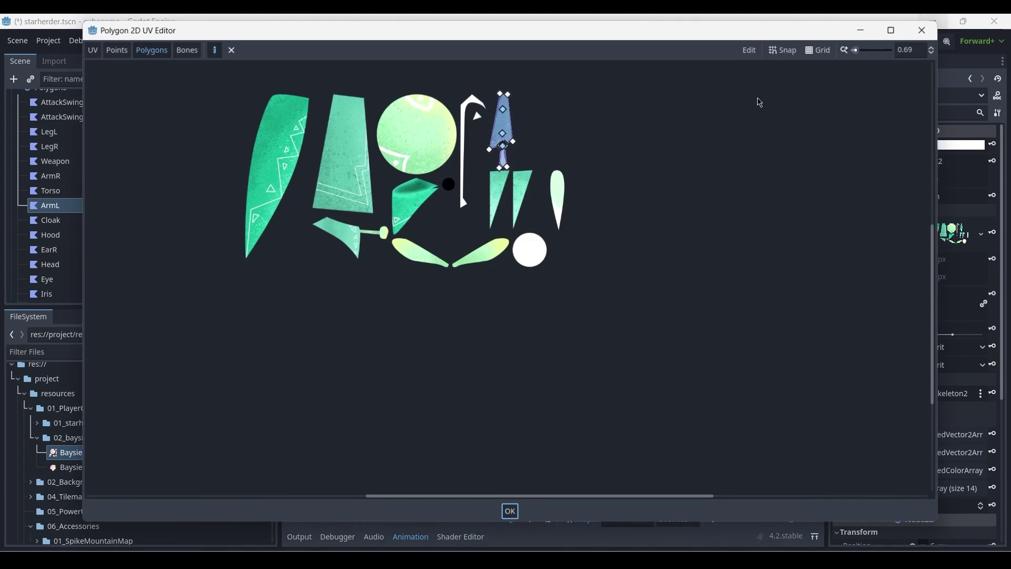
scroll(672, 209, "up", 5)
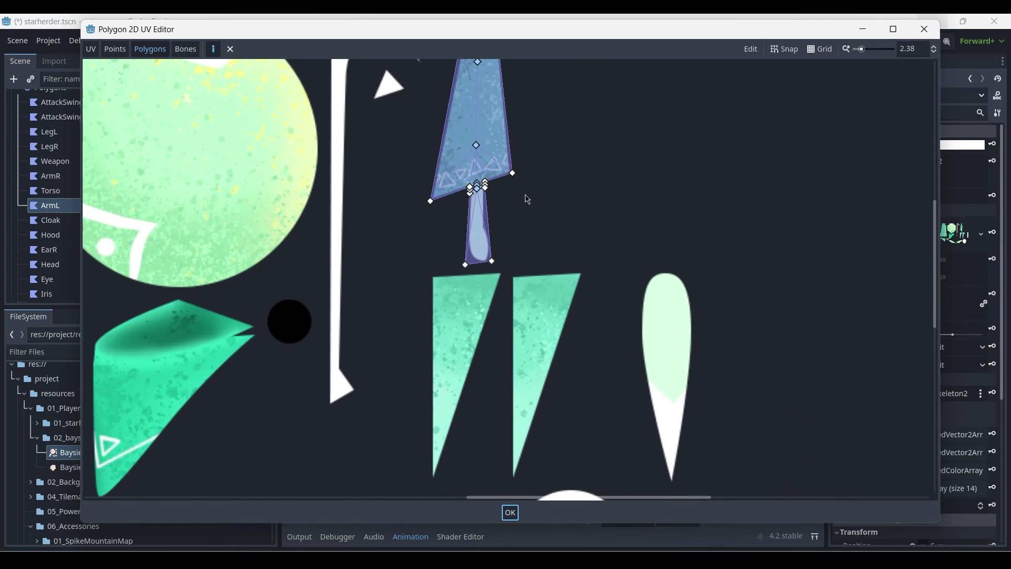
scroll(505, 207, "up", 3)
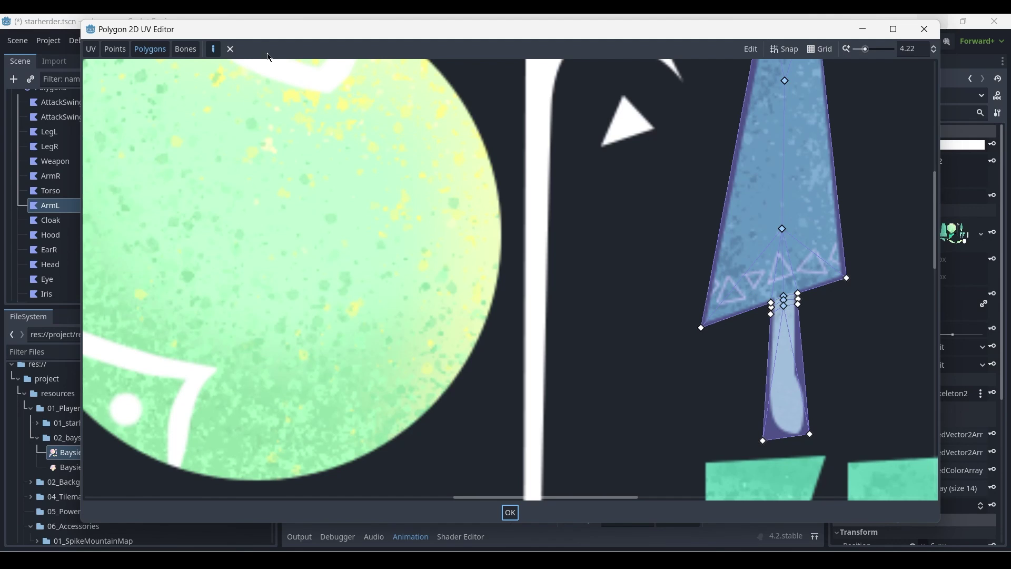
middle_click_drag(764, 243, 574, 254)
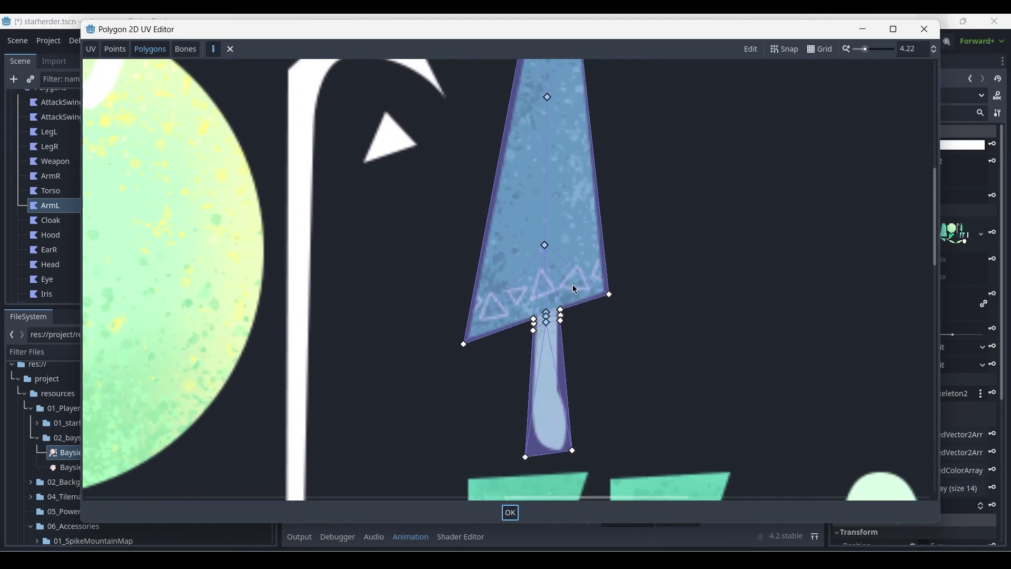
left_click(925, 29)
Step: Toggle the visibility of the Skeleton2D in the starherder scene
middle_click_drag(586, 237, 564, 196)
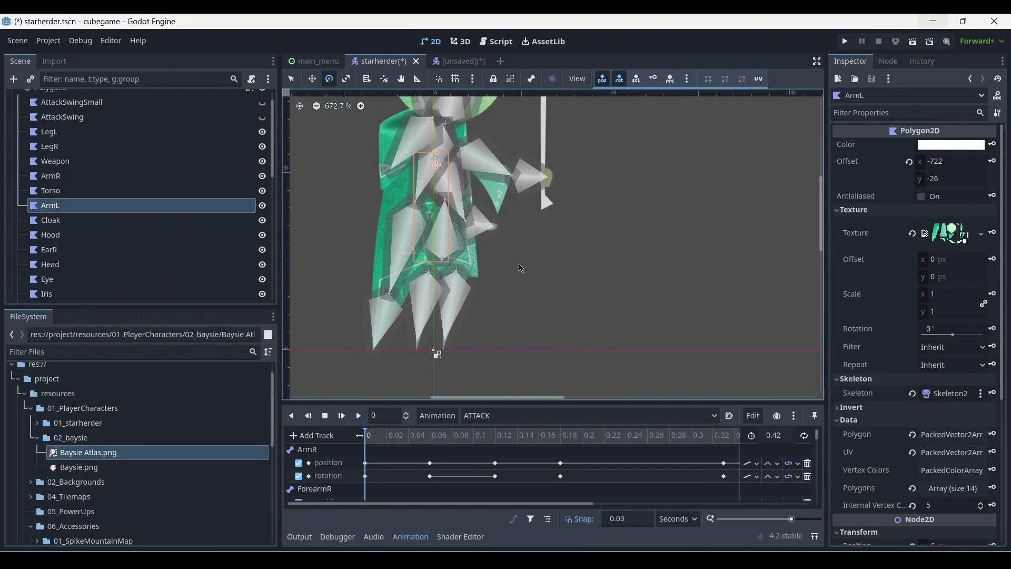
scroll(210, 152, "down", 5)
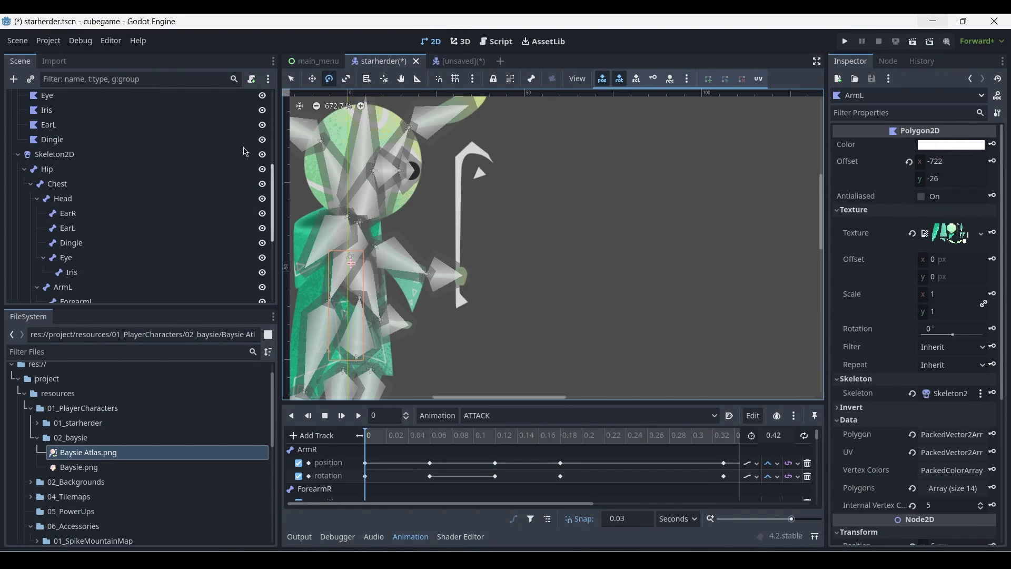
left_click(260, 154)
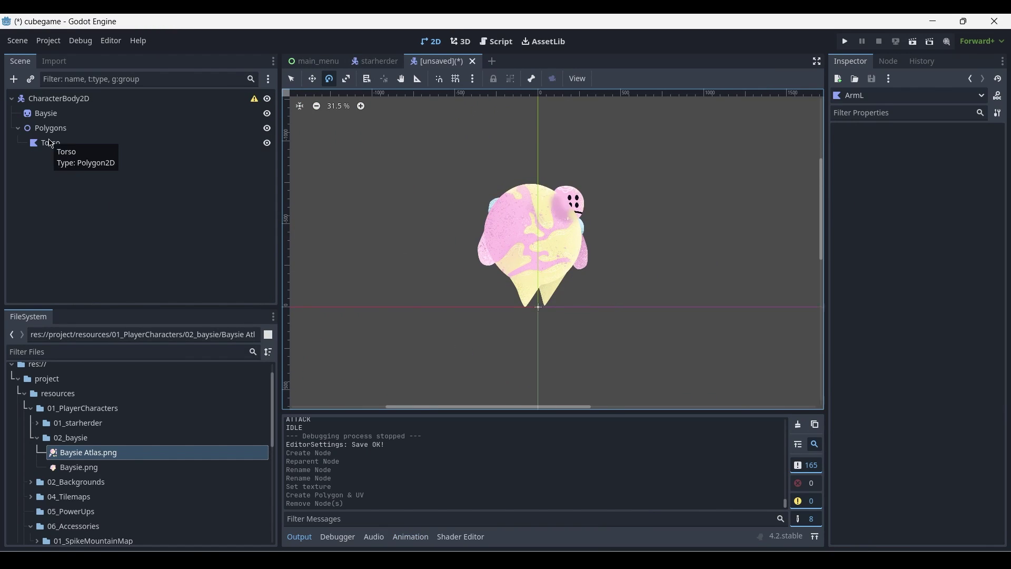
Step: Add a Polygon2D node under Polygons in the unsaved Baysie scene and rename it ArmL
key("ctrl+a")
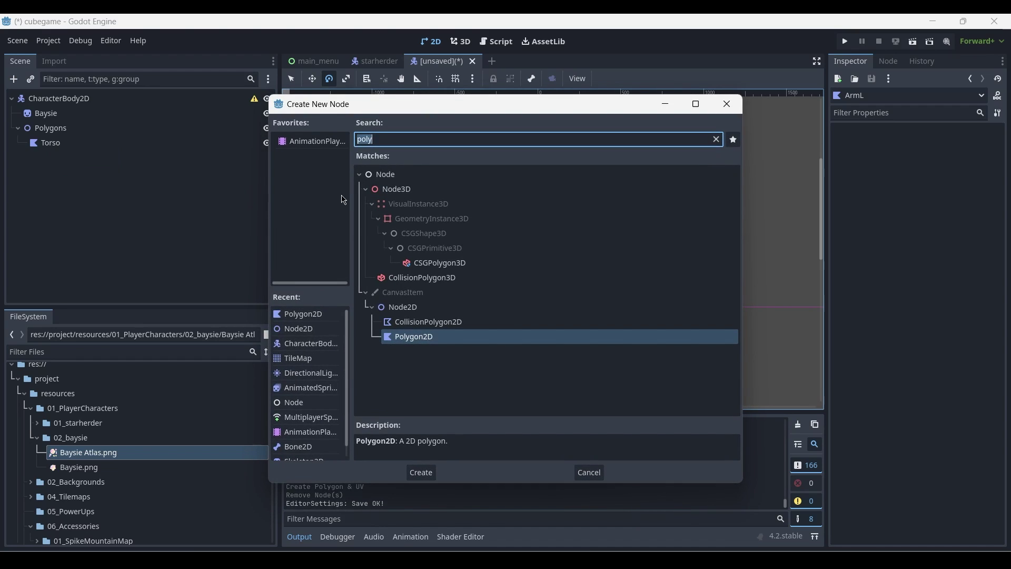
key("Return")
left_click_drag(57, 159, 65, 135)
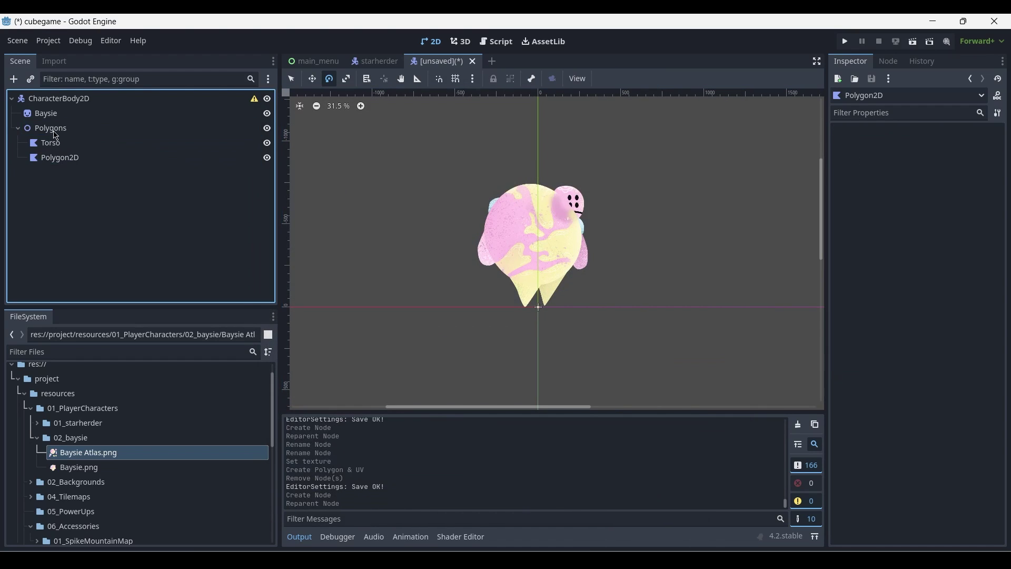
double_click(56, 158)
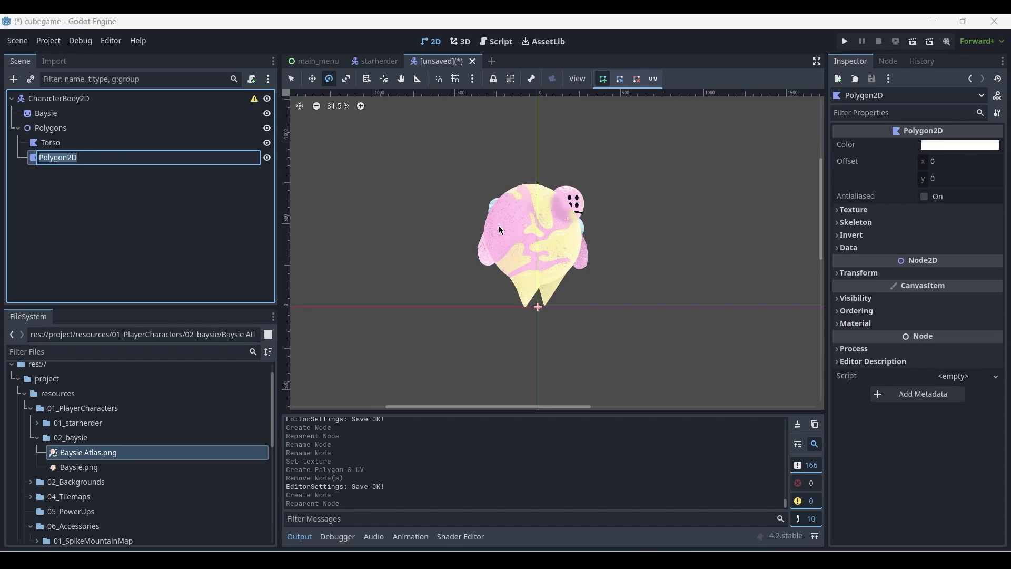
type("ArmL")
key("Return")
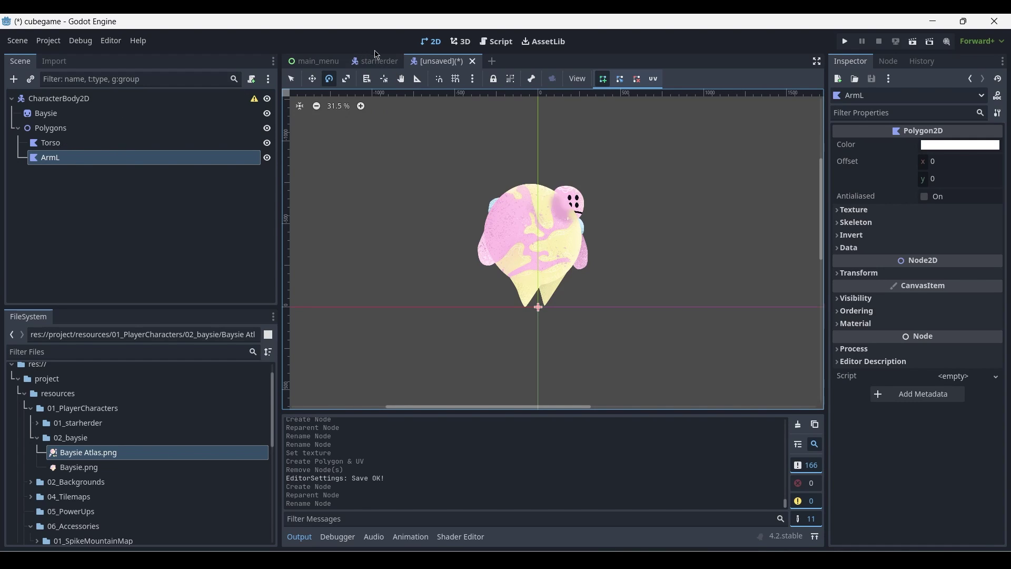
Step: Examine how the polygon and bone nodes are named and ordered in the starherder scene's node tree
mouse_move(370, 67)
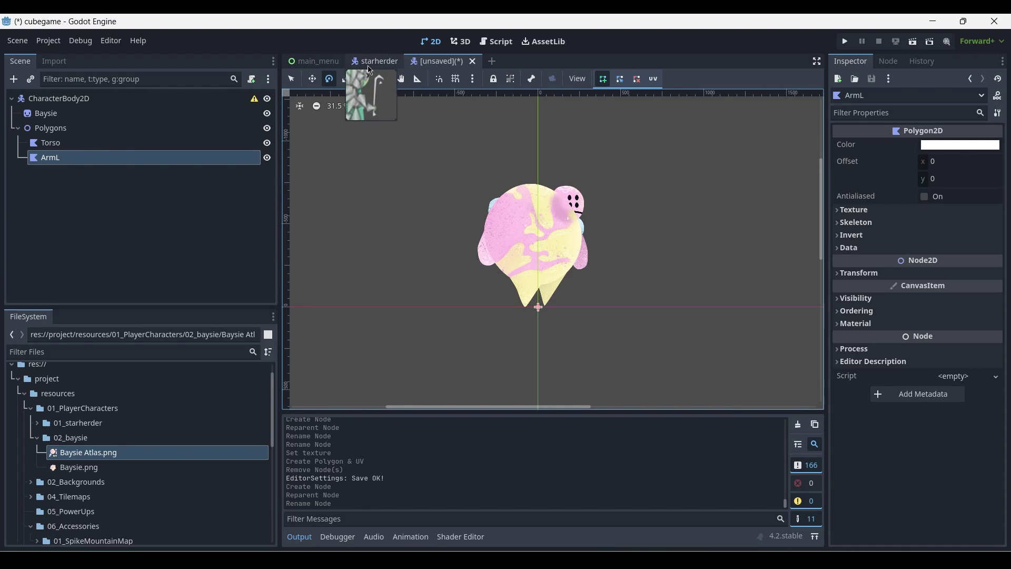
left_click(370, 67)
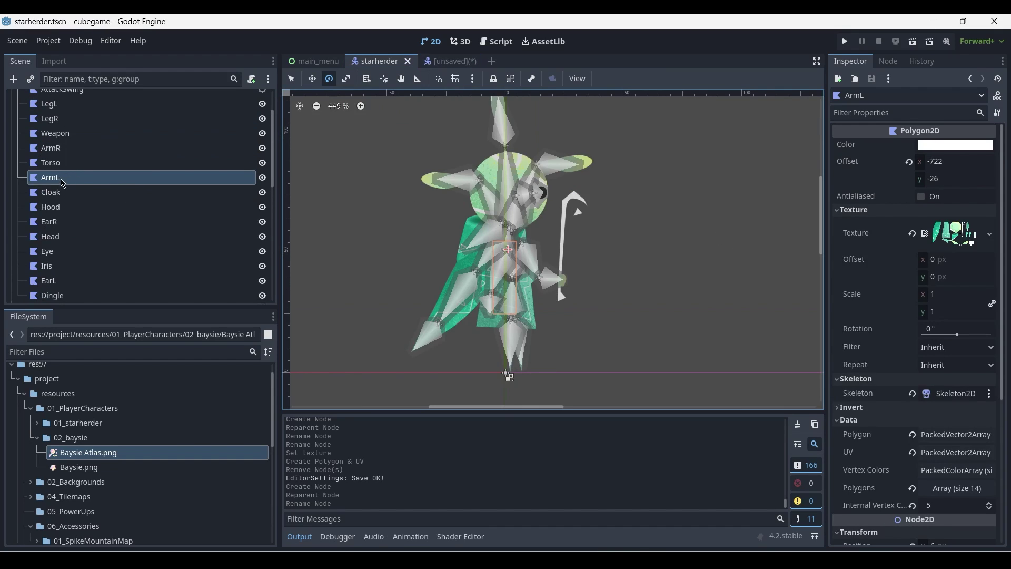
scroll(48, 179, "down", 1)
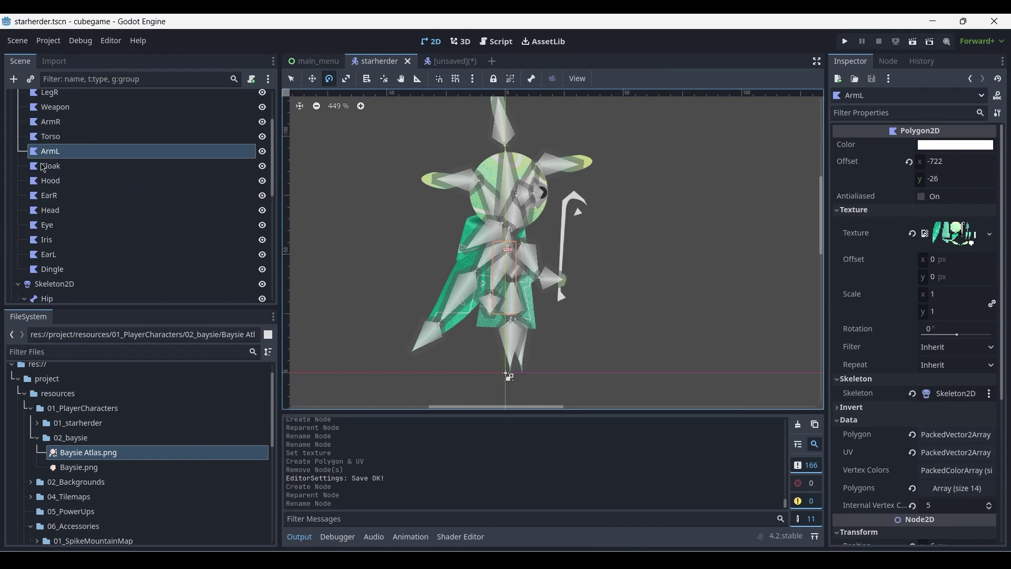
scroll(64, 165, "down", 1)
scroll(59, 132, "down", 1)
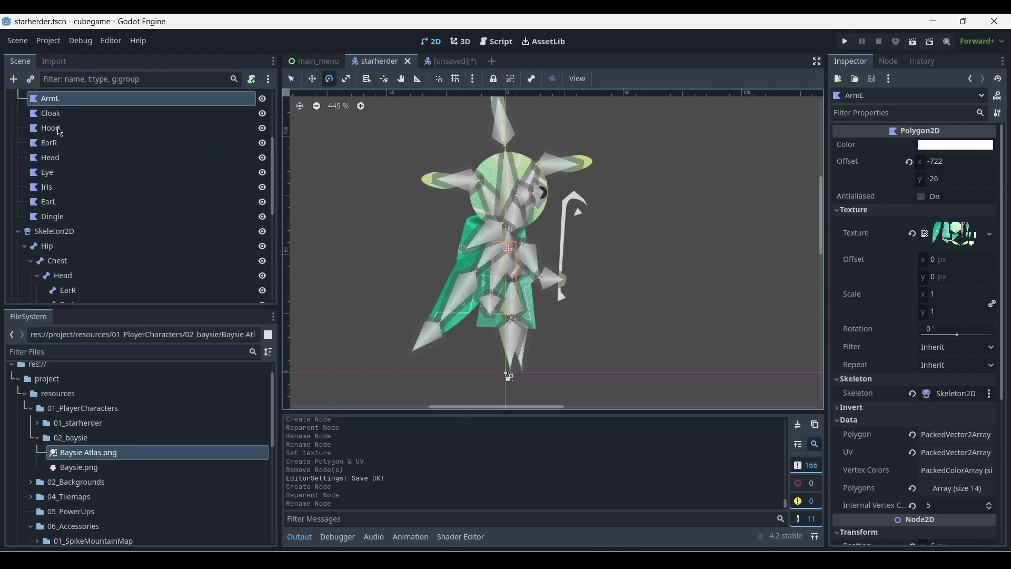
scroll(60, 131, "down", 8)
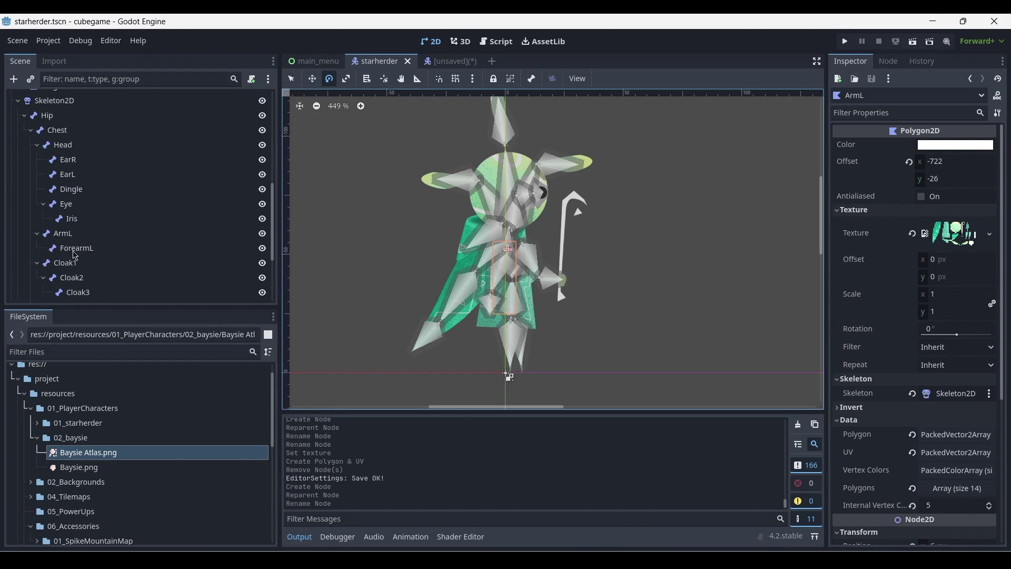
scroll(66, 248, "up", 2)
left_click(65, 210)
Step: Assign Baysie Atlas.png as the texture of the ArmL polygon in the unsaved Baysie scene
left_click(450, 61)
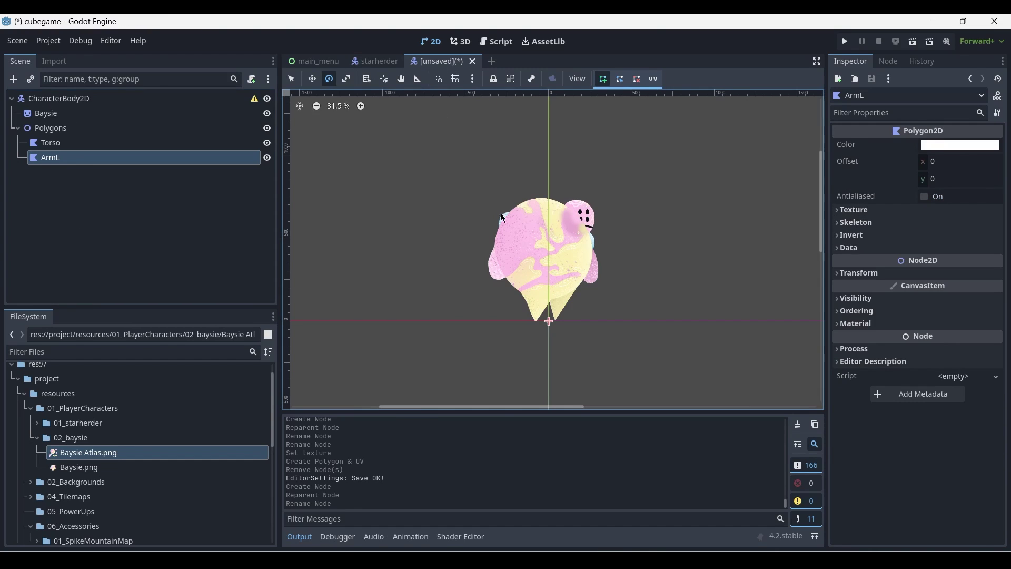
left_click(852, 210)
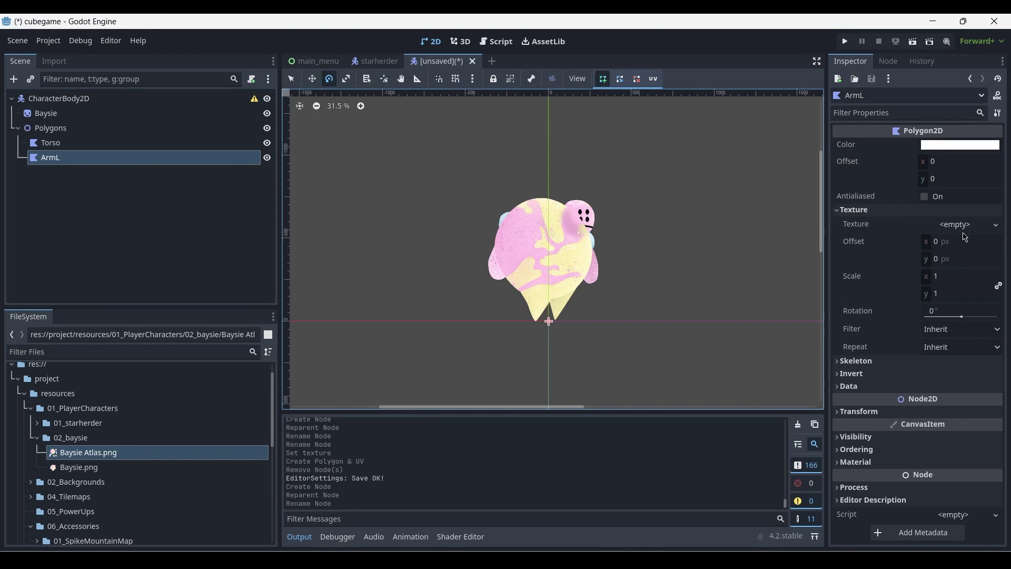
left_click_drag(80, 458, 968, 232)
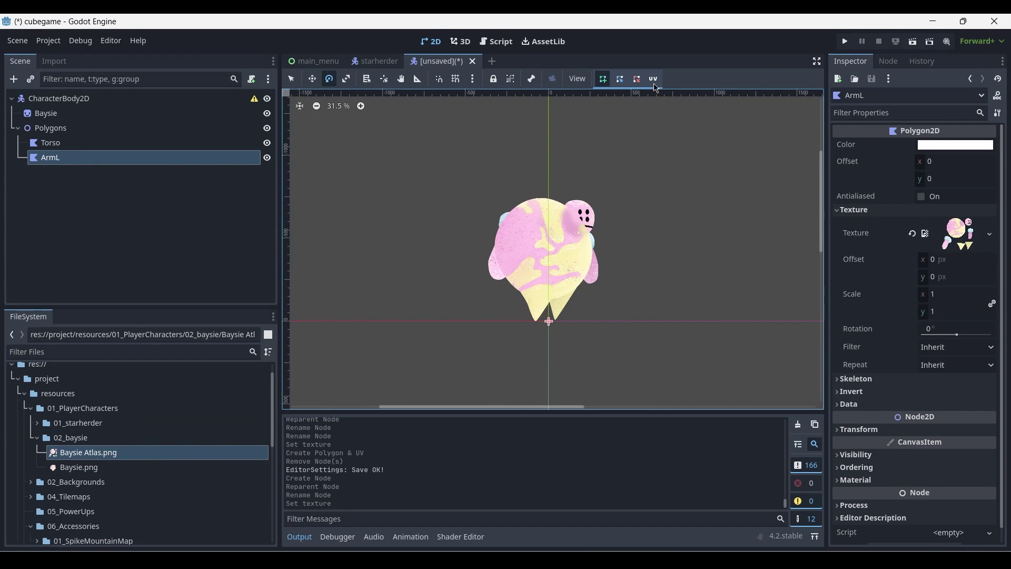
scroll(532, 245, "up", 2)
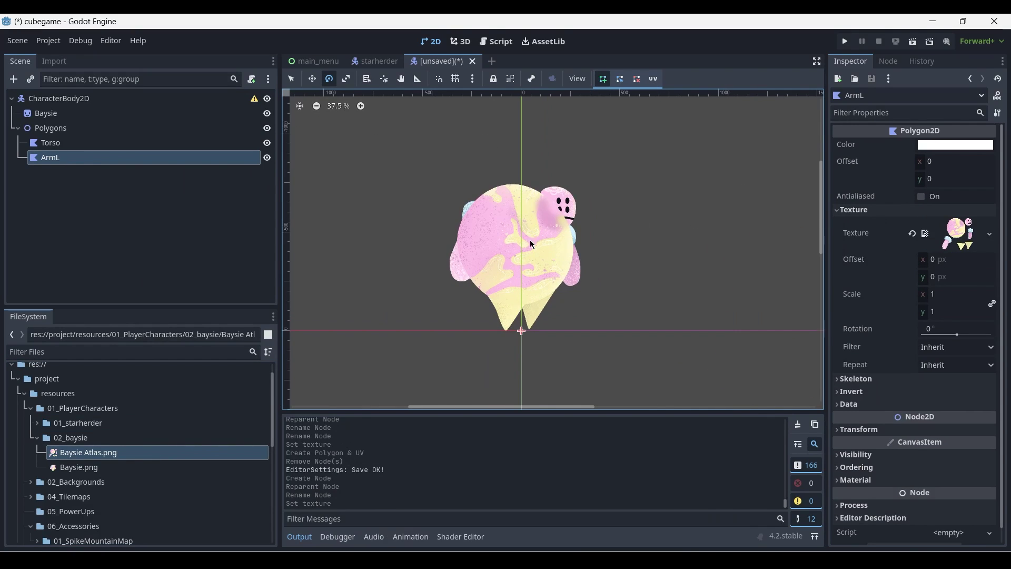
Step: In ArmL's UV editor, outline the left side of the larger arm with five points, from its blue cap down to its lower end
left_click(654, 79)
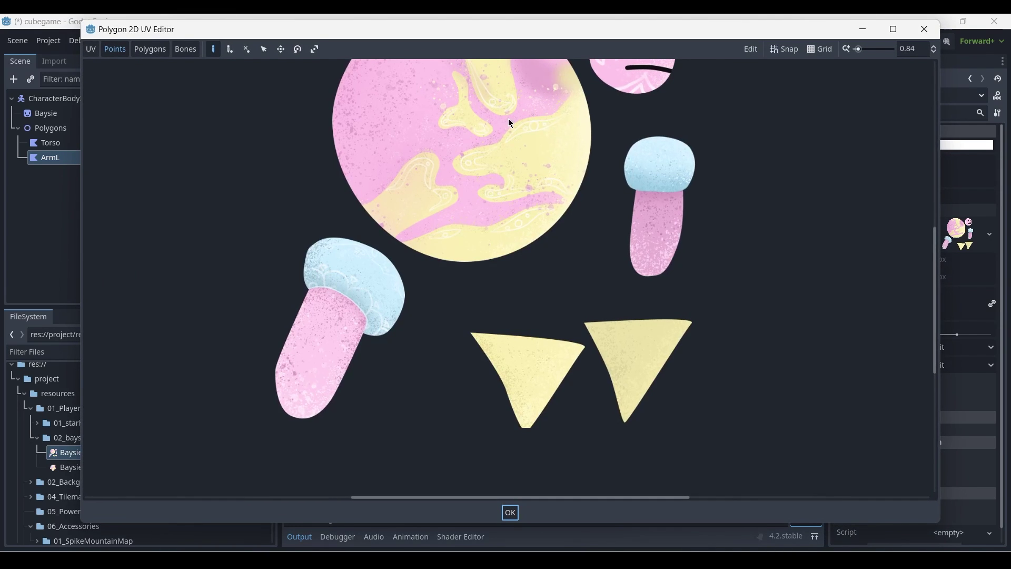
middle_click_drag(366, 215, 409, 206)
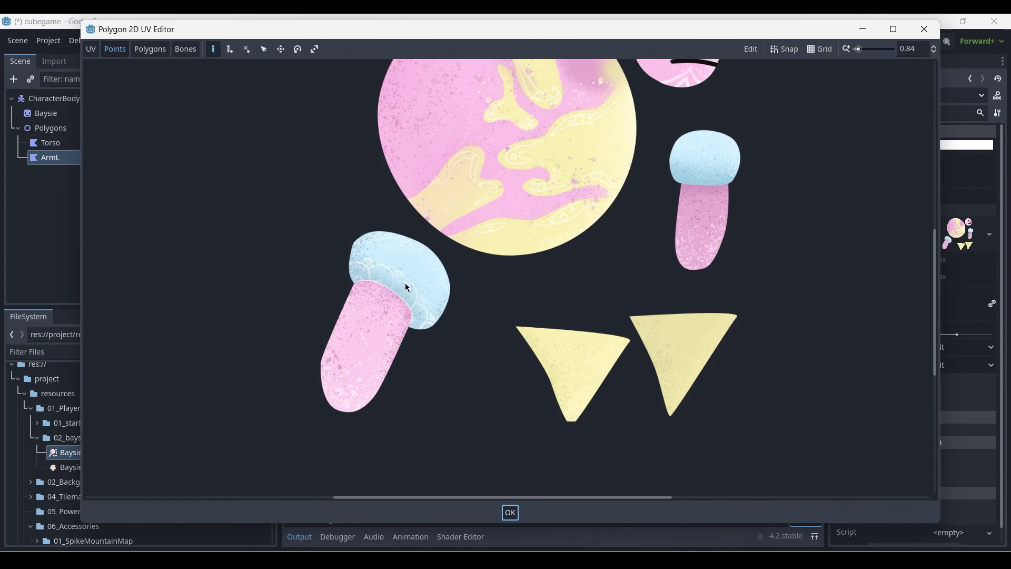
left_click(383, 221)
left_click(342, 242)
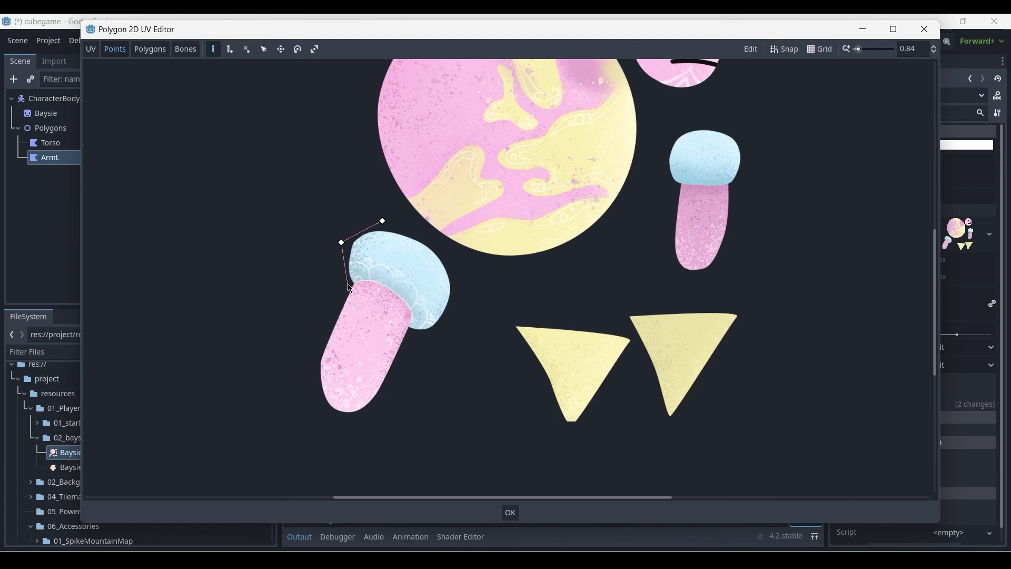
left_click(347, 284)
left_click(311, 360)
left_click(323, 418)
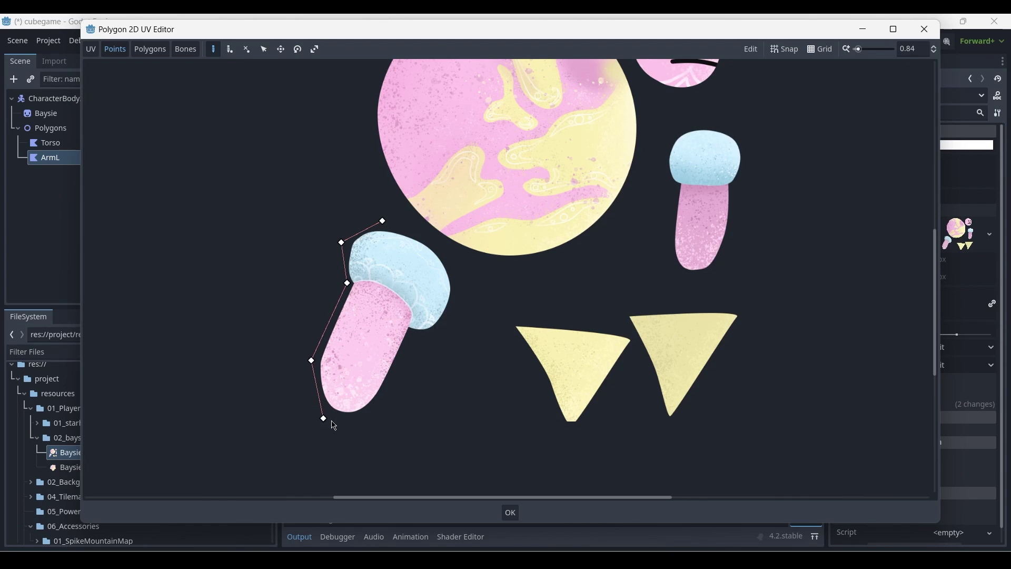
Step: Close the arm outline with four points up its right side and add three internal vertices along the arm's centre line
left_click(391, 409)
left_click(458, 319)
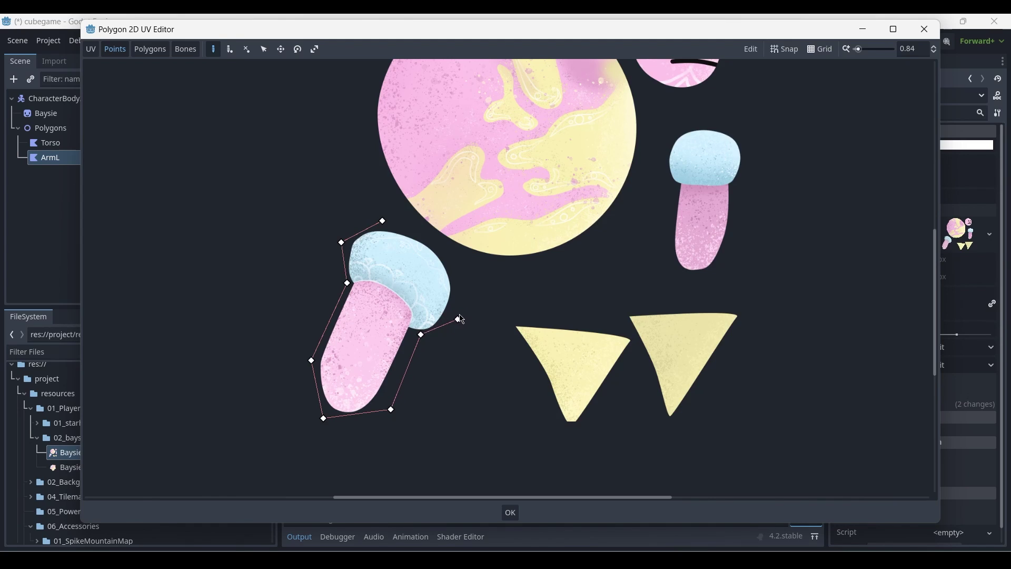
left_click(457, 265)
left_click(384, 221)
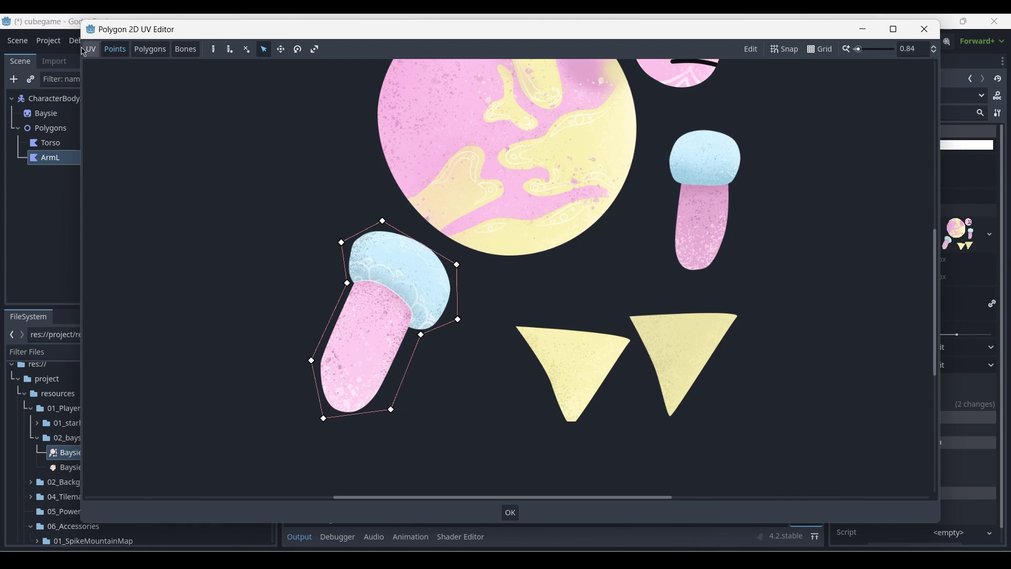
left_click(229, 50)
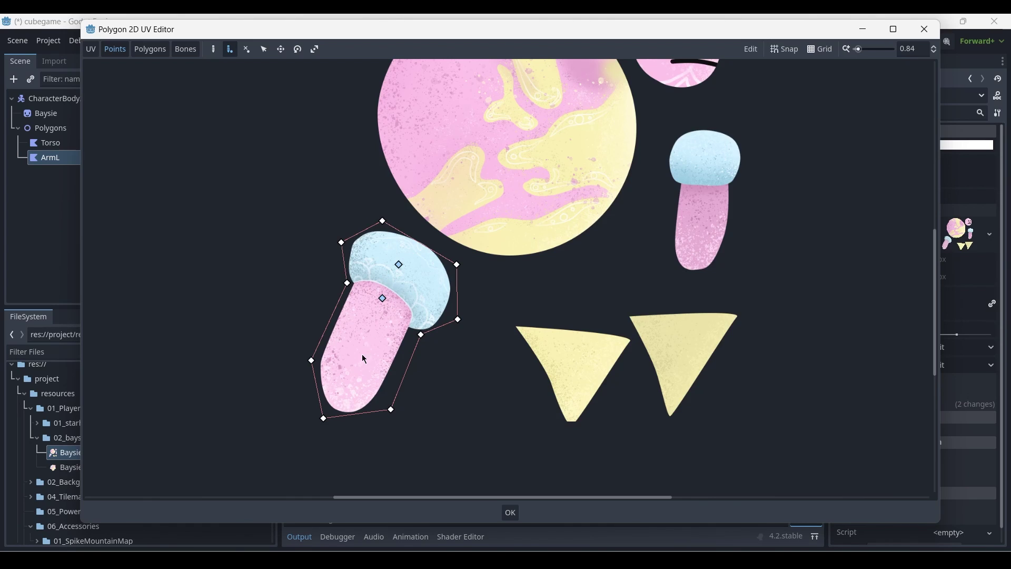
left_click(343, 379)
Step: Create three adjoining triangles over the right side of the arm's blue cap, sharing the uppermost internal vertex
left_click(151, 51)
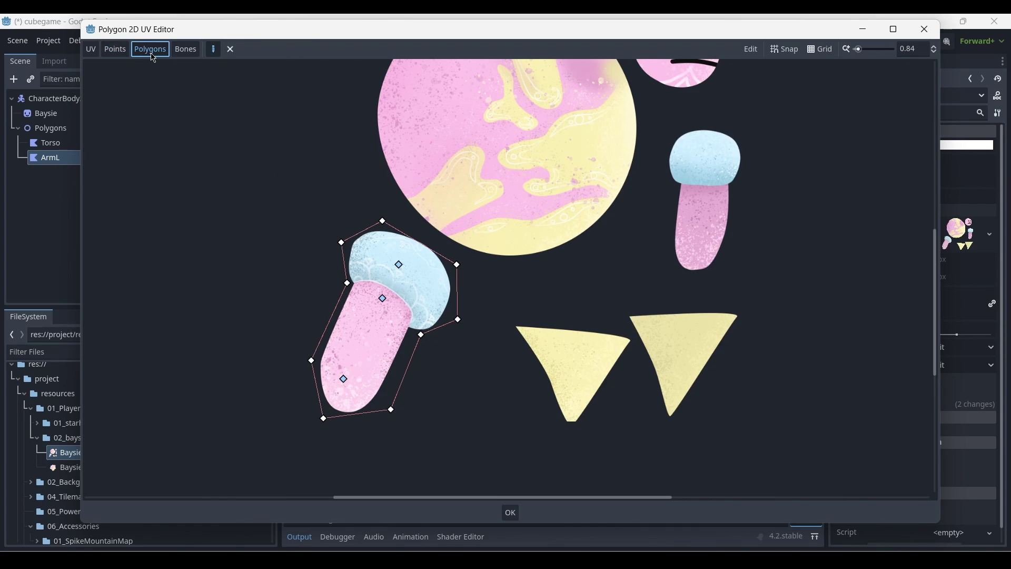
left_click(383, 221)
left_click(399, 264)
left_click(458, 265)
left_click(383, 221)
left_click(399, 265)
left_click(458, 319)
left_click(457, 264)
left_click(399, 265)
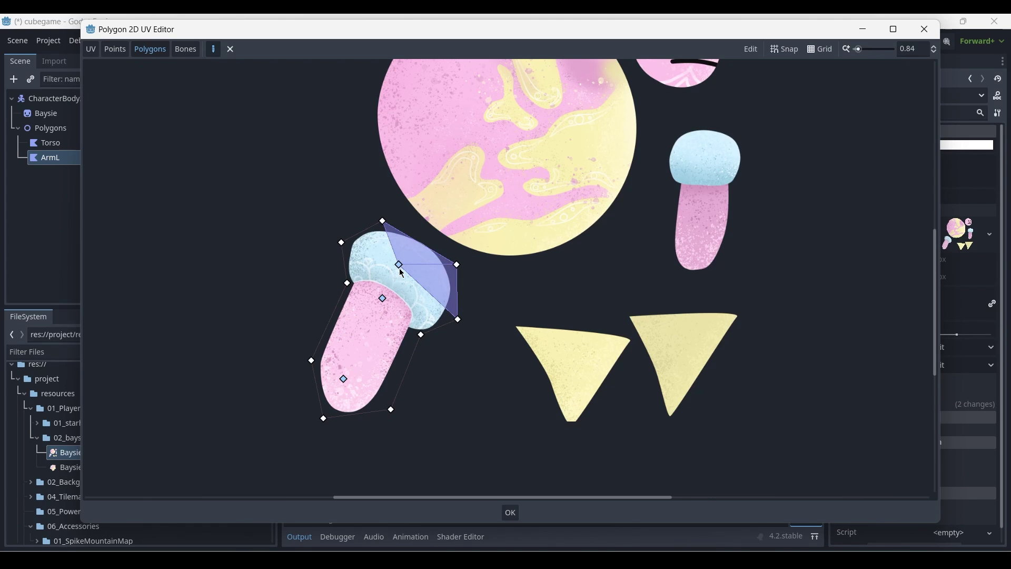
left_click(399, 265)
left_click(421, 334)
left_click(458, 319)
left_click(399, 265)
Step: Add two triangles over the left side of the blue cap, sharing the uppermost internal vertex
left_click(399, 264)
left_click(341, 242)
left_click(383, 220)
double_click(398, 265)
left_click(347, 282)
left_click(341, 242)
double_click(398, 264)
Step: Add two triangles at the base of the blue cap, joining the upper and middle internal vertices to the outline on each side
left_click(382, 298)
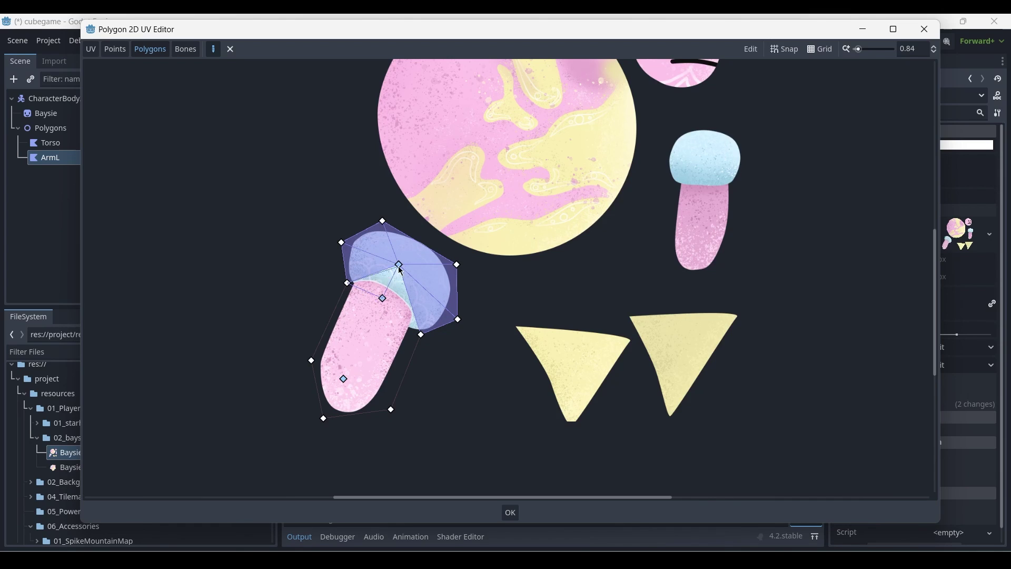
left_click(347, 283)
left_click(399, 264)
left_click(398, 264)
left_click(421, 334)
left_click(382, 298)
left_click(398, 264)
Step: Cover the pink forearm with two four-sided polygons, one on each side of the line between the middle and lowest internal vertices
left_click(382, 298)
left_click(343, 379)
left_click(391, 409)
left_click(421, 335)
left_click(382, 297)
left_click(343, 379)
left_click(311, 360)
left_click(346, 282)
left_click(382, 298)
left_click(343, 379)
Step: Add two triangles around the lowest internal vertex at the arm's lower end and accept the finished ArmL mesh
left_click(311, 360)
left_click(323, 418)
left_click(343, 378)
left_click(311, 360)
left_click(390, 409)
left_click(324, 418)
left_click(343, 379)
left_click(390, 409)
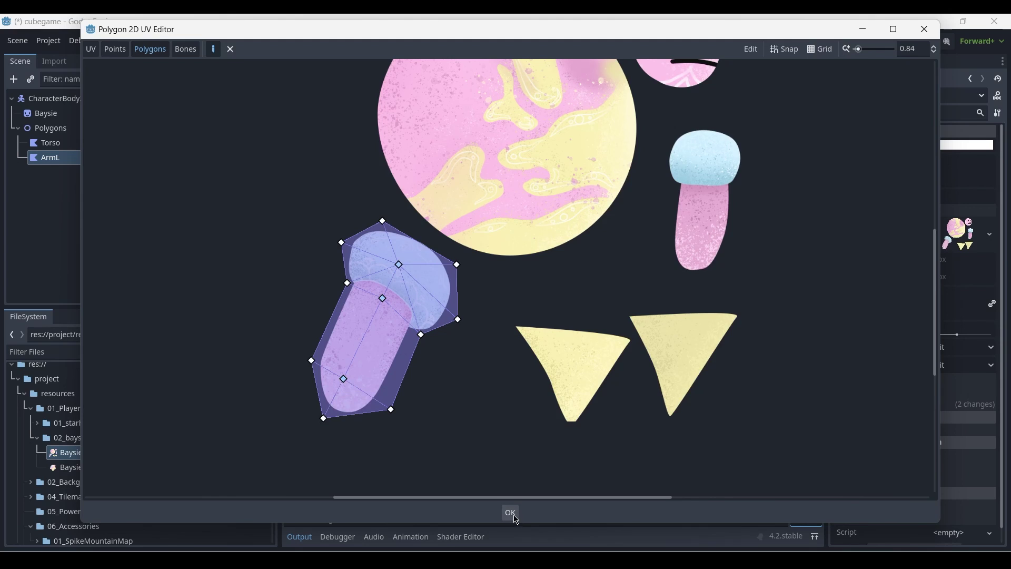
left_click(514, 516)
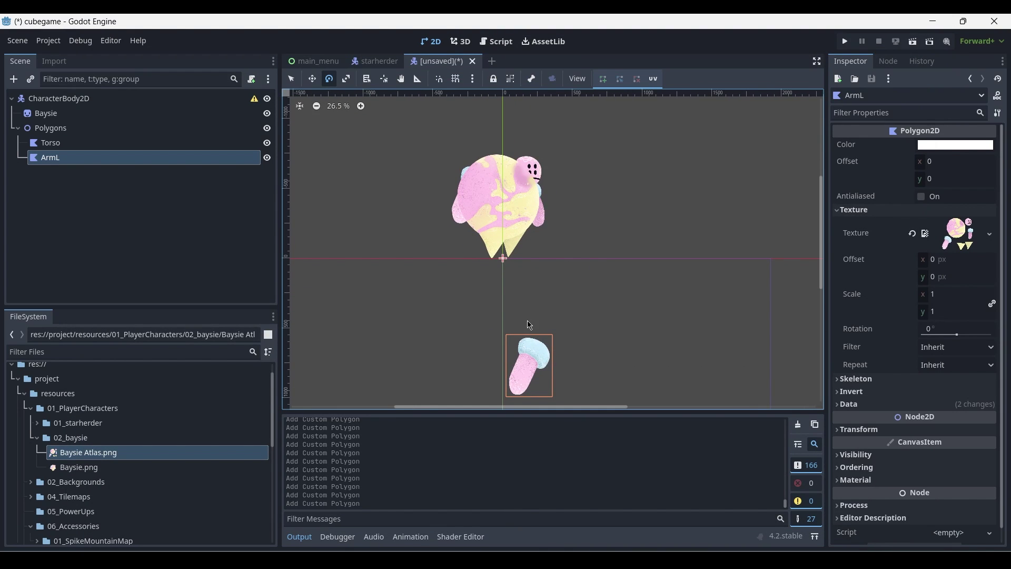
Step: Move ArmL onto the matching arm of the Baysie reference sprite, to (-410, -1231)
middle_click_drag(570, 303, 584, 282)
left_click_drag(552, 353, 489, 158)
key("ctrl+z")
key("q")
scroll(492, 180, "up", 4)
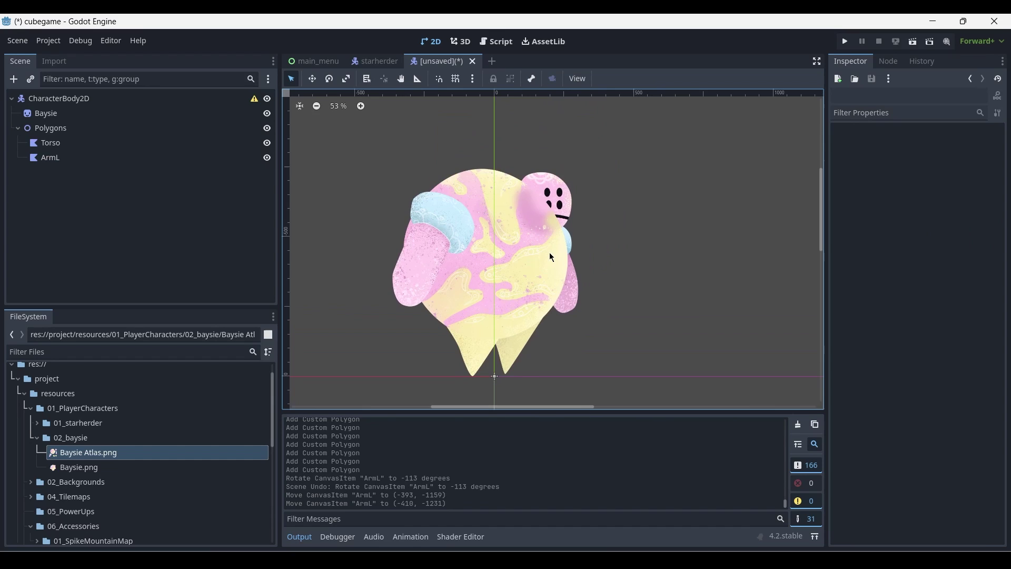
scroll(537, 238, "down", 4)
Step: Add a Polygon2D under Polygons and name it ArmR
left_click(51, 128)
key("ctrl+a")
key("Return")
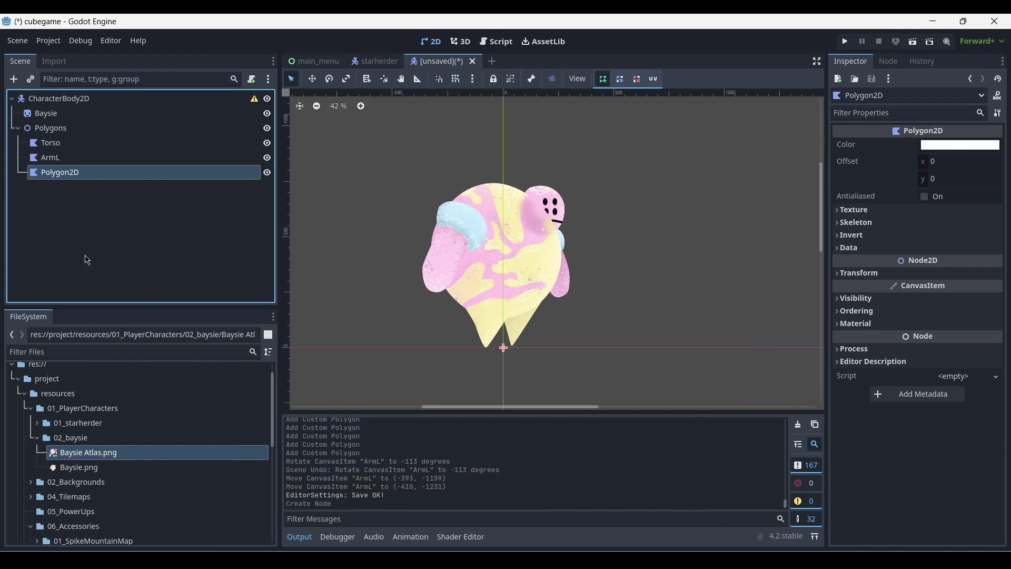
double_click(67, 174)
key("BackSpace")
type("ArmR")
key("Return")
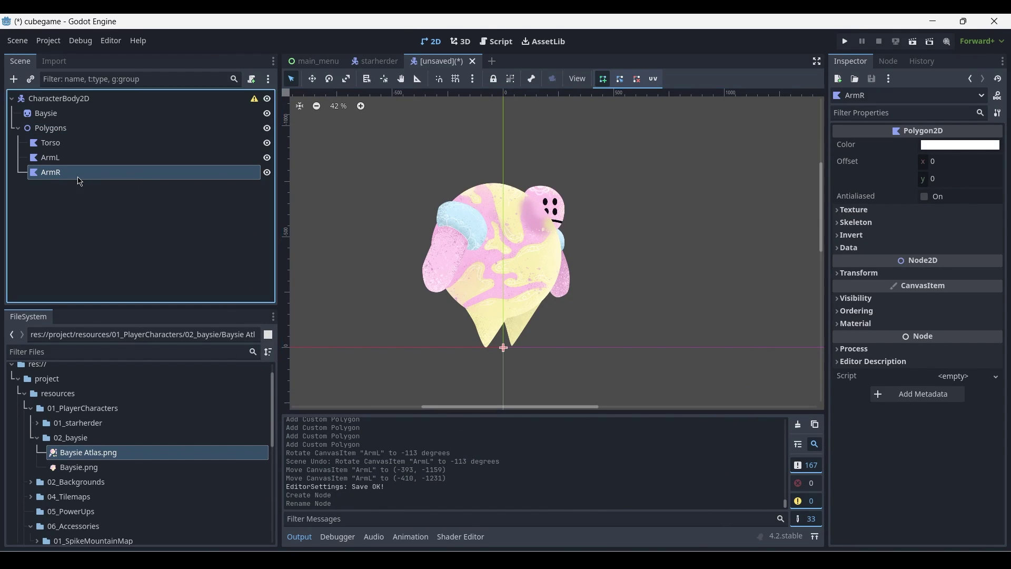
Step: Assign Baysie Atlas.png as ArmR's texture and open its UV editor
left_click(940, 211)
left_click(937, 226)
left_click_drag(88, 452, 947, 226)
left_click(653, 78)
middle_click_drag(653, 96, 463, 196)
scroll(420, 161, "up", 3)
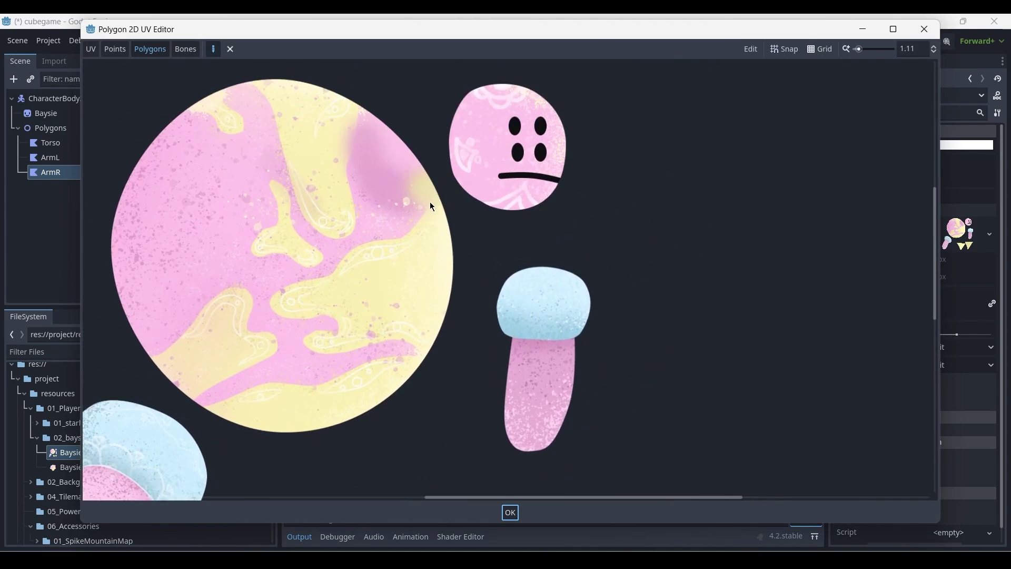
Step: Outline the narrow blue-capped arm beneath the head in the atlas with four points, cover it with one polygon and accept the mesh
left_click(114, 49)
middle_click_drag(543, 242, 438, 174)
left_click(212, 51)
left_click(391, 187)
left_click(494, 188)
left_click(468, 386)
left_click(387, 386)
left_click(391, 187)
left_click(150, 49)
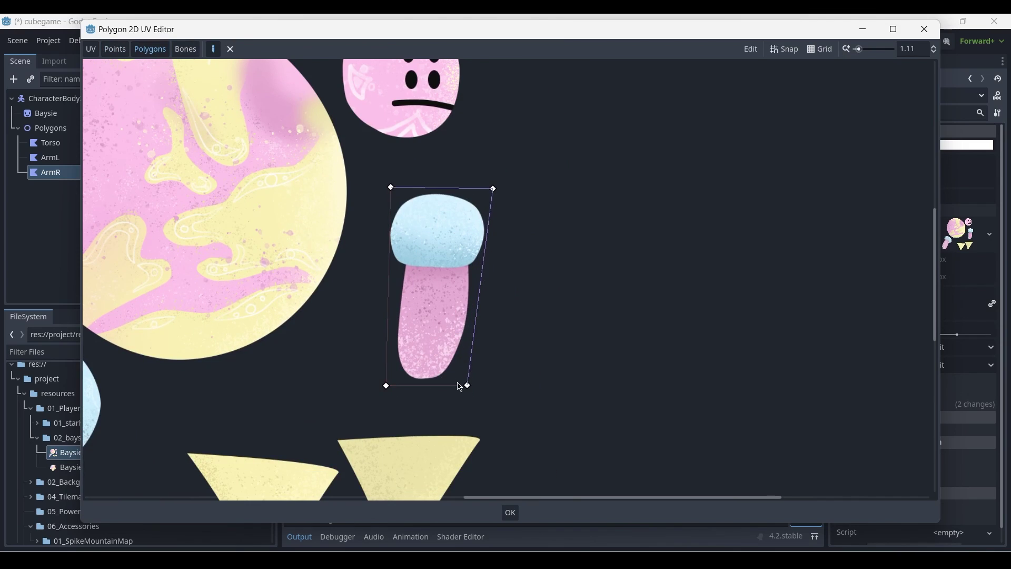
left_click(510, 512)
Step: Move ArmR beside the reference's right arm, to (-673, -891), and place it above Torso in the node order
middle_click_drag(379, 316, 336, 318)
scroll(579, 358, "down", 5)
middle_click_drag(620, 384, 632, 278)
left_click_drag(654, 330, 532, 172)
scroll(555, 191, "up", 12)
left_click_drag(47, 170, 61, 139)
Step: Set a pivot at ArmR's shoulder, rotate the arm to -26 degrees and move it to (158, -530)
middle_click_drag(540, 138, 496, 247)
key("e")
left_click_drag(502, 259, 511, 242)
key("v")
left_click(489, 239)
key("e")
key("w")
left_click_drag(511, 272, 484, 272)
key("q")
left_click(609, 291)
scroll(609, 250, "down", 6)
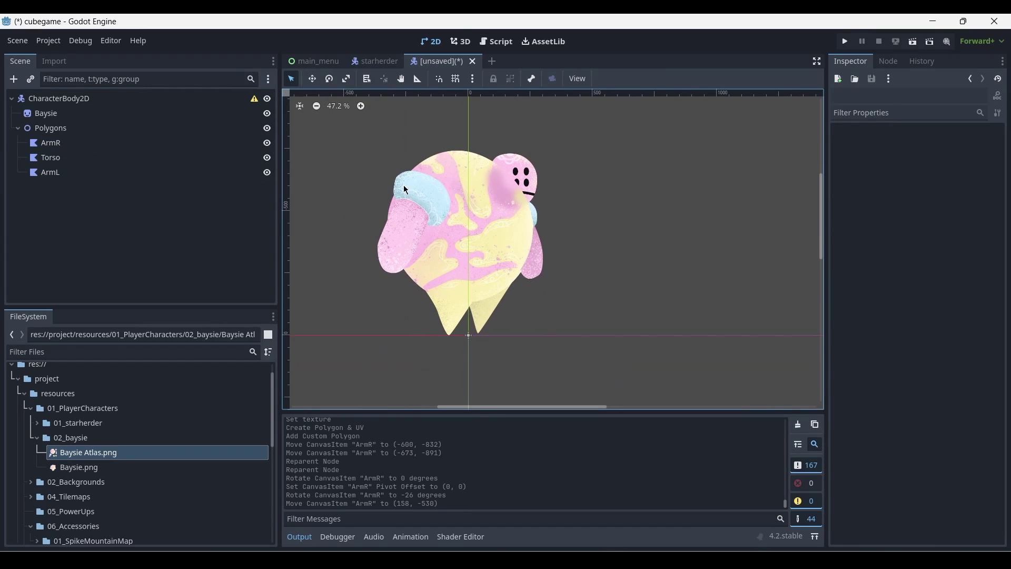
Step: Add another Polygon2D as the last child of Polygons and name it LegL
key("ctrl+a")
key("Return")
left_click_drag(52, 189, 51, 176)
double_click(52, 188)
type("ARM")
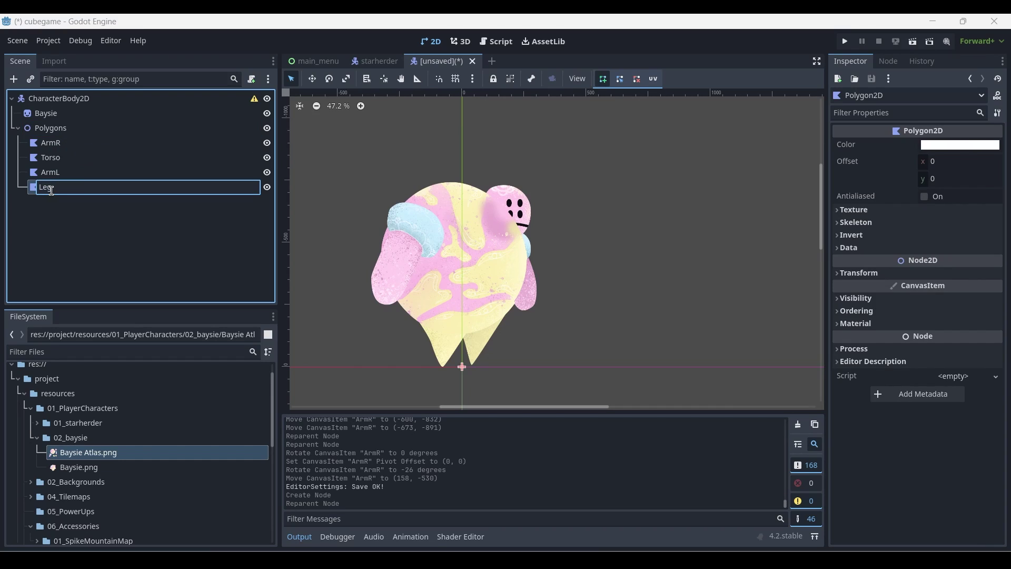
type("L")
key("Return")
Step: Assign Baysie Atlas.png as LegL's texture and outline the left of the two yellow legs with four points
left_click_drag(85, 452, 958, 233)
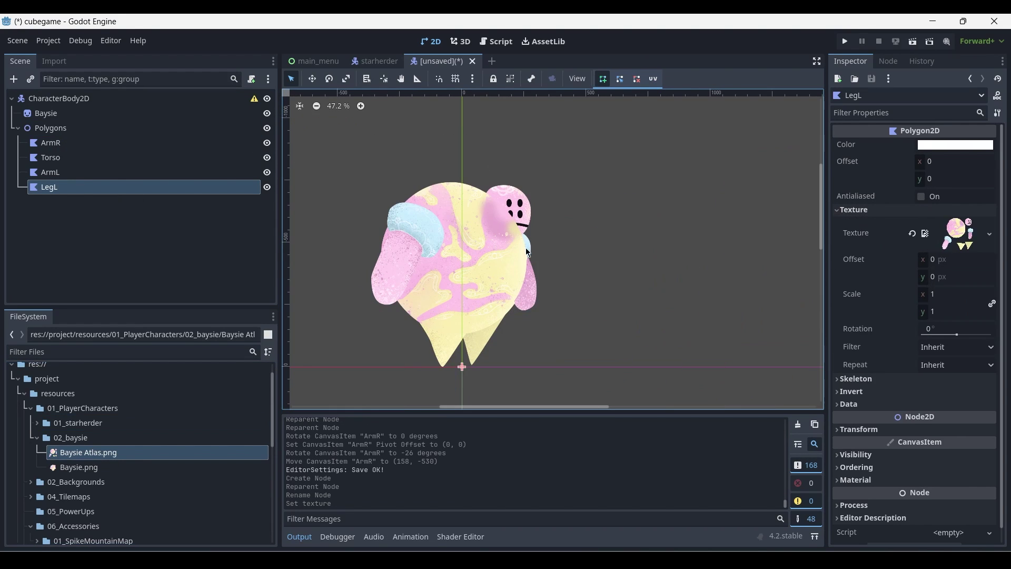
left_click(653, 78)
left_click(398, 238)
left_click(471, 387)
left_click(494, 388)
left_click(566, 259)
left_click(397, 238)
Step: Cover the LegL outline with one four-sided polygon and accept the mesh
left_click(150, 49)
left_click(398, 238)
left_click(470, 386)
left_click(493, 387)
left_click(566, 259)
left_click(398, 238)
left_click(510, 512)
Step: Add a new Polygon2D and move LegL onto the reference's left leg, to (-694, -1006)
key("ctrl+a")
key("Return")
middle_click_drag(525, 325, 560, 179)
left_click_drag(629, 379, 490, 176)
scroll(506, 182, "up", 20)
left_click_drag(505, 181, 514, 199)
key("Escape")
middle_click_drag(555, 210, 515, 276)
Step: Place LegL between ArmR and Torso in the node order and nudge it to (-683, -1002)
left_click_drag(49, 187, 56, 149)
key("Escape")
scroll(445, 212, "down", 6)
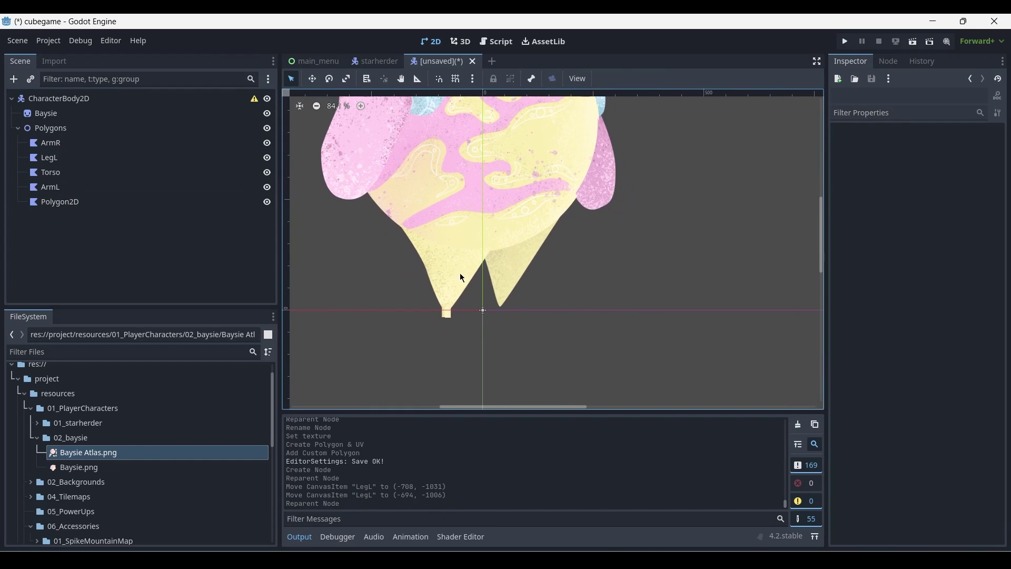
left_click_drag(460, 273, 464, 275)
left_click(605, 305)
Step: Rename the new Polygon2D to LegR and place it between ArmR and LegL in the node order
double_click(30, 203)
type("Leg")
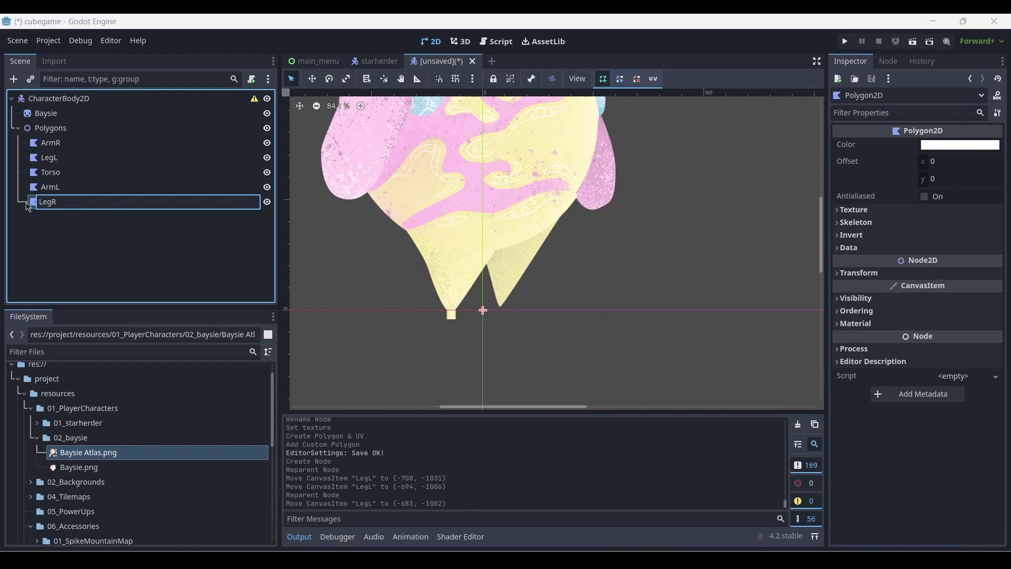
type("R")
key("Return")
left_click_drag(95, 202, 84, 150)
Step: Assign Baysie Atlas.png as LegR's texture
middle_click_drag(316, 282, 311, 292)
left_click(653, 79)
left_click(507, 315)
left_click(853, 210)
left_click(948, 225)
left_click(839, 237)
left_click_drag(87, 453, 948, 225)
Step: Outline the right of the two yellow legs in the atlas with four points for LegR
left_click(653, 79)
middle_click_drag(499, 219, 314, 214)
left_click(115, 48)
left_click(212, 49)
left_click(362, 228)
left_click(417, 371)
left_click(433, 372)
left_click(525, 226)
left_click(362, 228)
Step: Cover the LegR outline with one polygon and accept the mesh
left_click(150, 49)
left_click(525, 225)
left_click(362, 228)
left_click(510, 512)
Step: Move LegR onto the reference's right leg, to (-796, -998)
scroll(530, 397, "down", 14)
middle_click_drag(530, 396, 494, 175)
left_click_drag(637, 326, 500, 203)
left_click_drag(561, 363, 541, 274)
scroll(541, 273, "up", 18)
left_click_drag(539, 265, 526, 260)
left_click(622, 261)
scroll(623, 262, "down", 10)
middle_click_drag(622, 261, 580, 313)
Step: Add a Polygon2D as the last child of Polygons and name it Head
left_click(146, 249)
key("ctrl+a")
double_click(409, 336)
left_click_drag(52, 216, 51, 128)
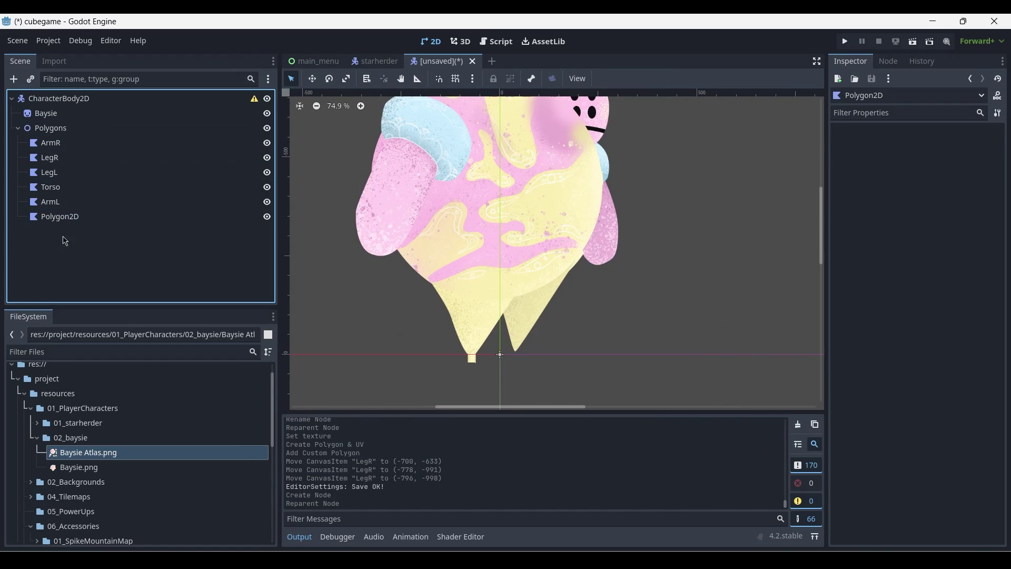
double_click(60, 217)
type("Head")
key("Return")
Step: Assign Baysie Atlas.png as Head's texture and open its UV editor
middle_click_drag(500, 263, 478, 256)
left_click(855, 210)
left_click_drag(88, 453, 948, 230)
left_click(653, 78)
scroll(559, 284, "down", 3)
middle_click_drag(560, 284, 293, 424)
Step: Outline the pink head in the atlas with four points
left_click(115, 49)
left_click(213, 49)
scroll(375, 197, "up", 2)
left_click(358, 148)
left_click(361, 260)
left_click(463, 286)
left_click(471, 157)
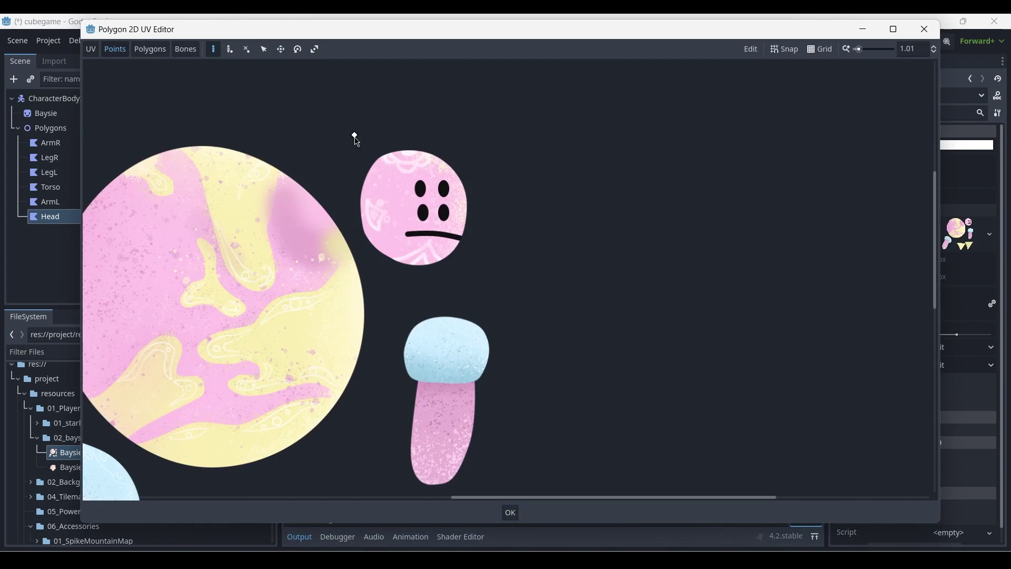
left_click(360, 261)
left_click(463, 276)
left_click(481, 152)
left_click(355, 136)
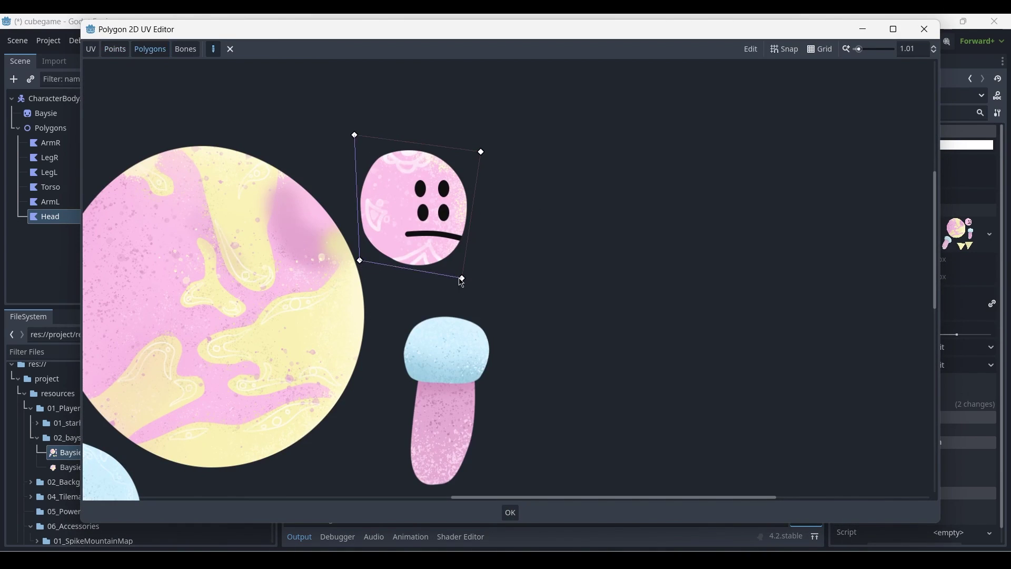
Step: Cover the Head outline with one four-sided polygon and accept the mesh
left_click(481, 152)
left_click(354, 135)
left_click(508, 511)
Step: Set a pivot on the Head polygon and move it onto the reference sprite's head
left_click(383, 78)
left_click(598, 335)
key("w")
left_click_drag(628, 335, 438, 134)
middle_click_drag(438, 133, 574, 275)
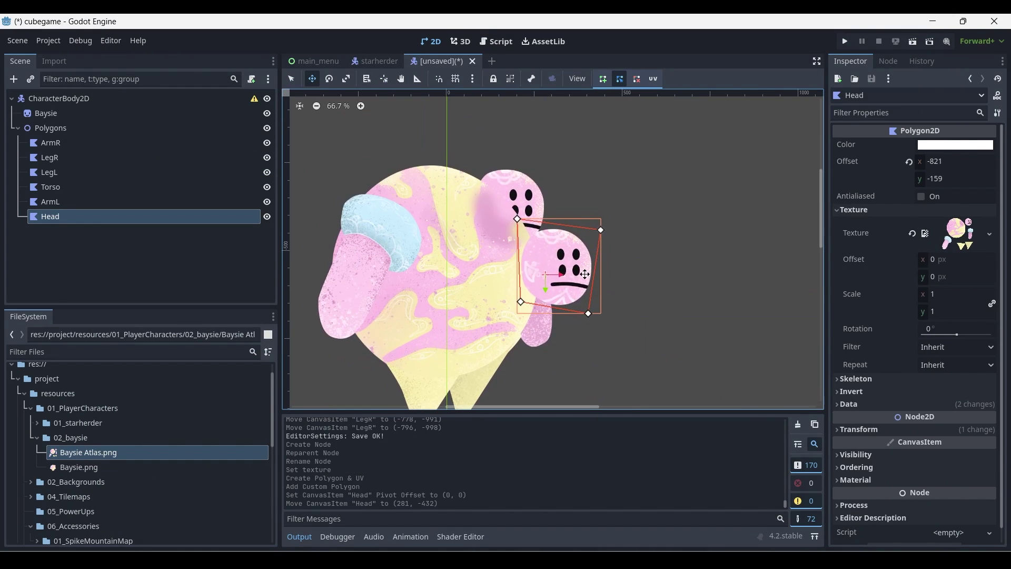
left_click_drag(574, 275, 529, 213)
key("q")
left_click(665, 254)
scroll(665, 253, "down", 3)
middle_click_drag(645, 310, 648, 291)
Step: Move the Baysie reference sprite aside to (336, -380), delete it from the scene and collapse the Polygons group
mouse_move(723, 559)
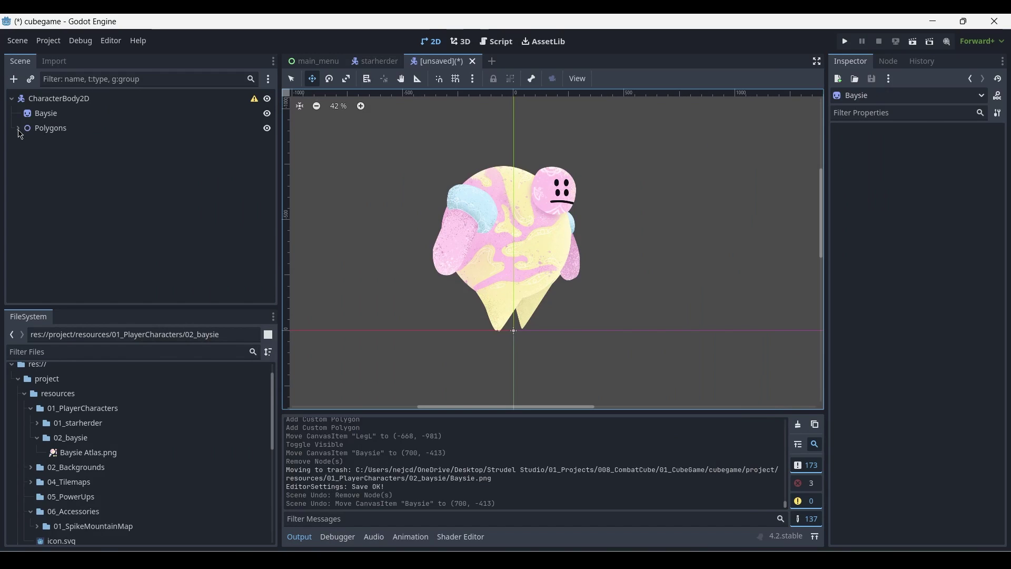
left_click(18, 129)
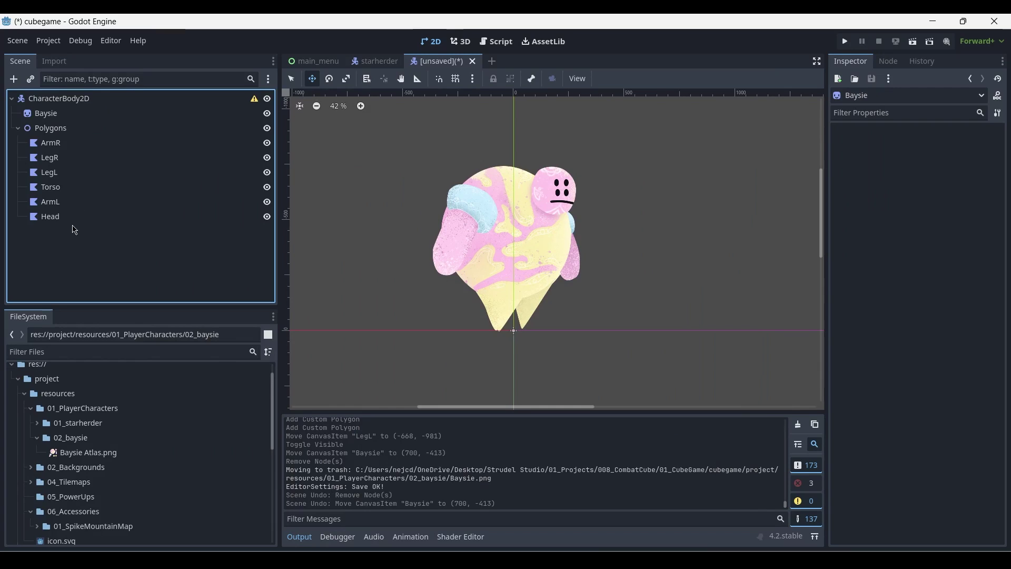
left_click(69, 116)
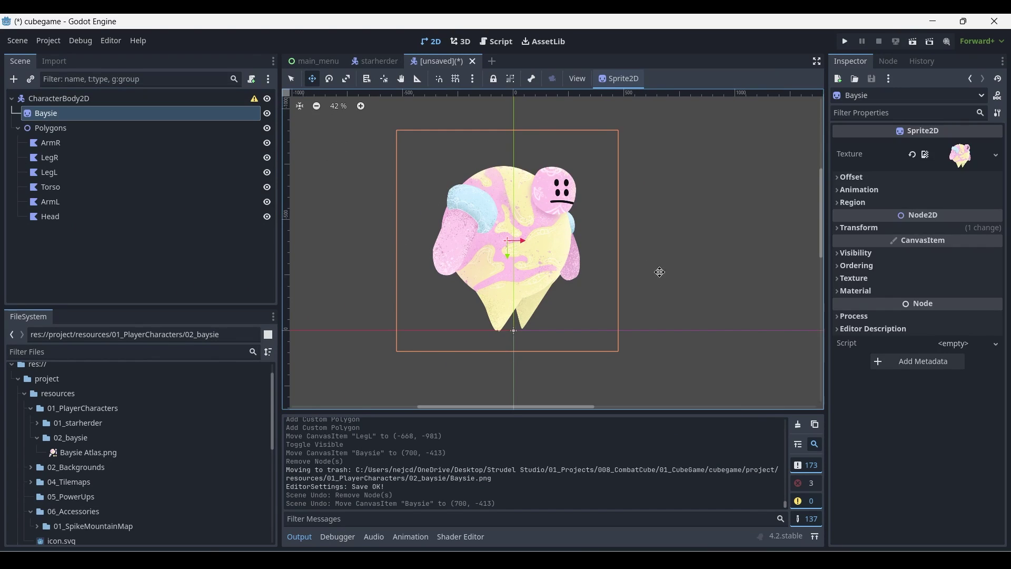
left_click_drag(517, 241, 598, 247)
key("Delete")
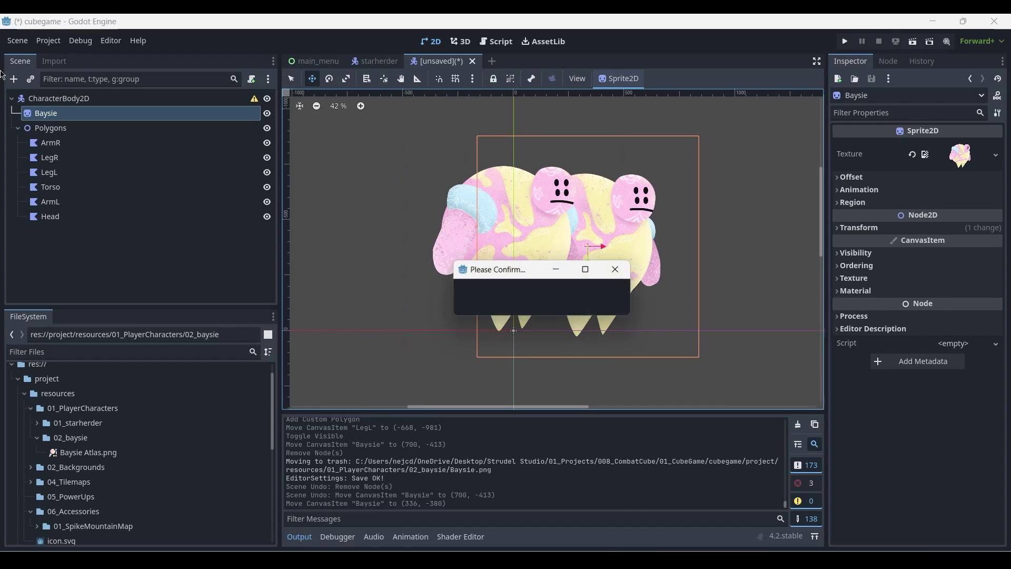
left_click(507, 307)
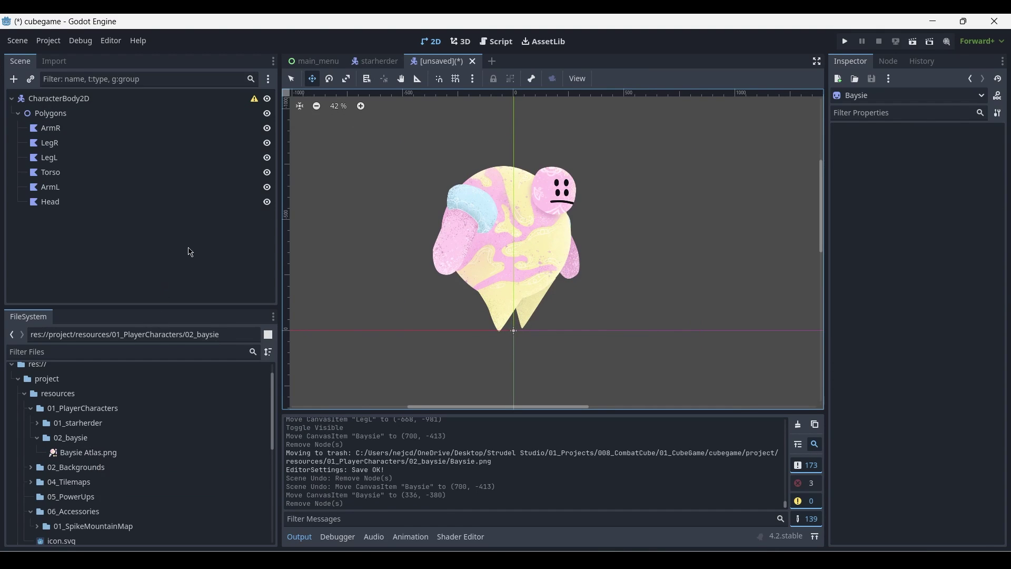
middle_click_drag(578, 257, 521, 245)
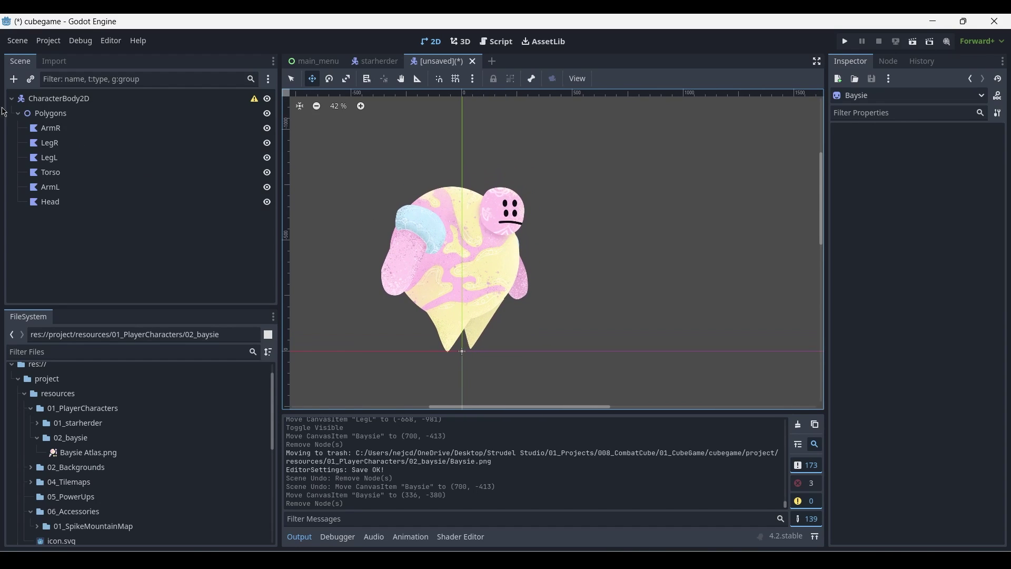
left_click(18, 114)
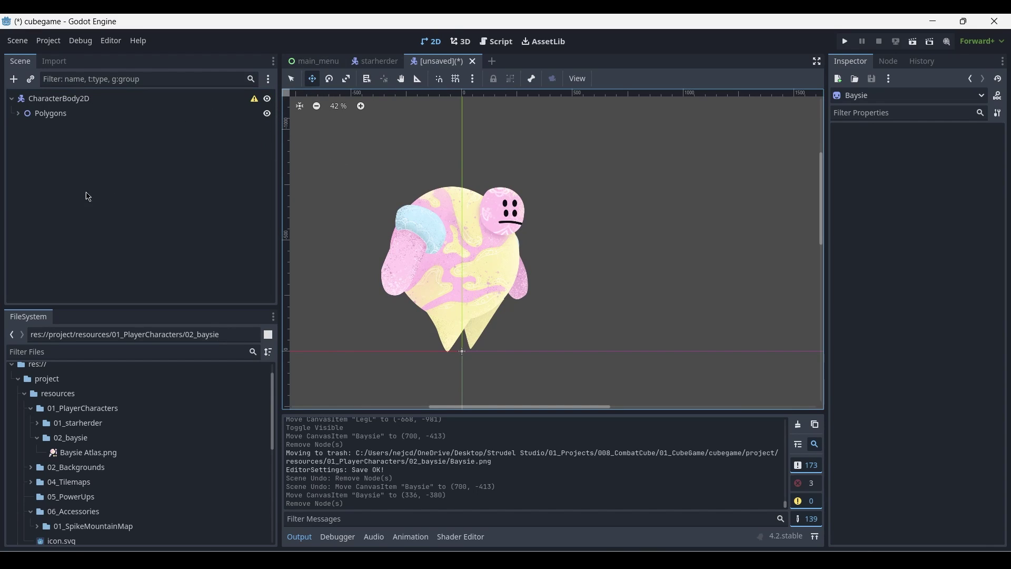
Step: Add a Skeleton2D node as a child of CharacterBody2D, alongside the Polygons group
key("ctrl+a")
type("skel")
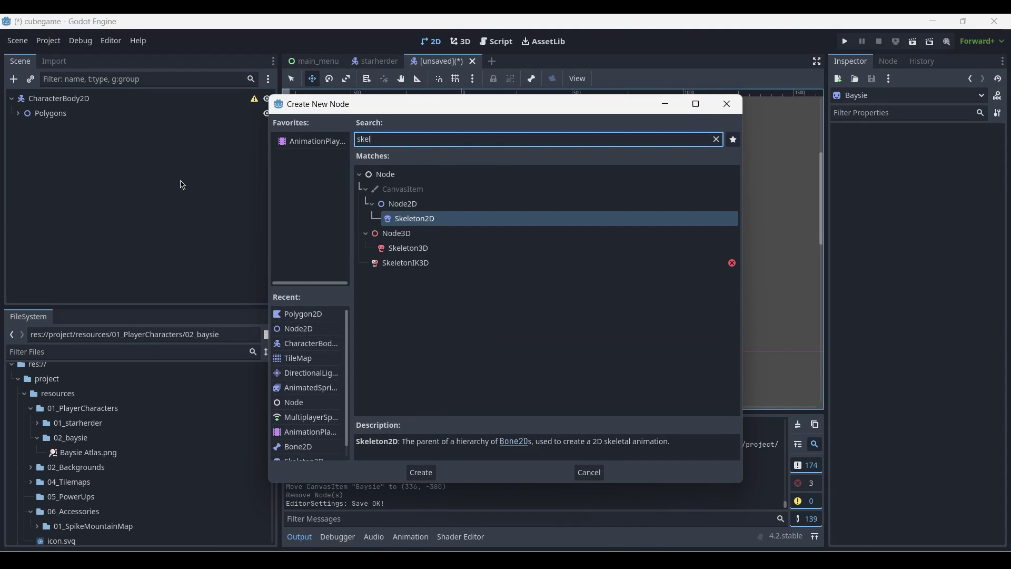
key("Tab")
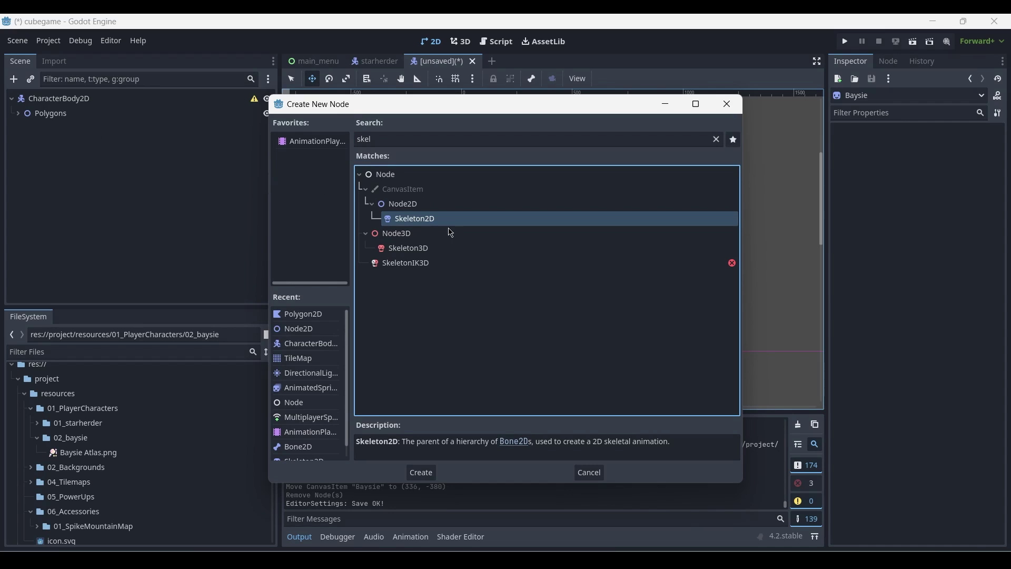
left_click(420, 472)
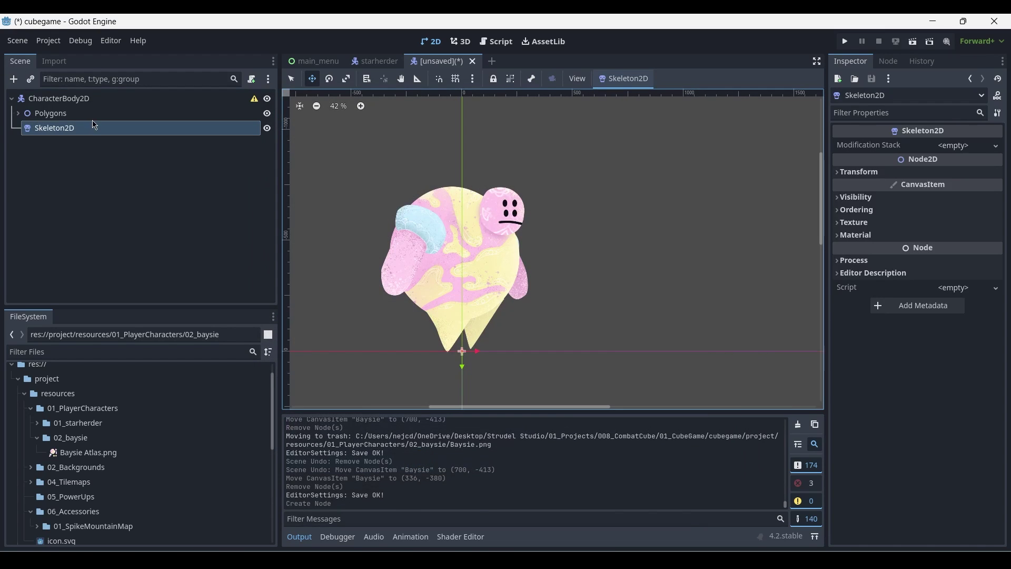